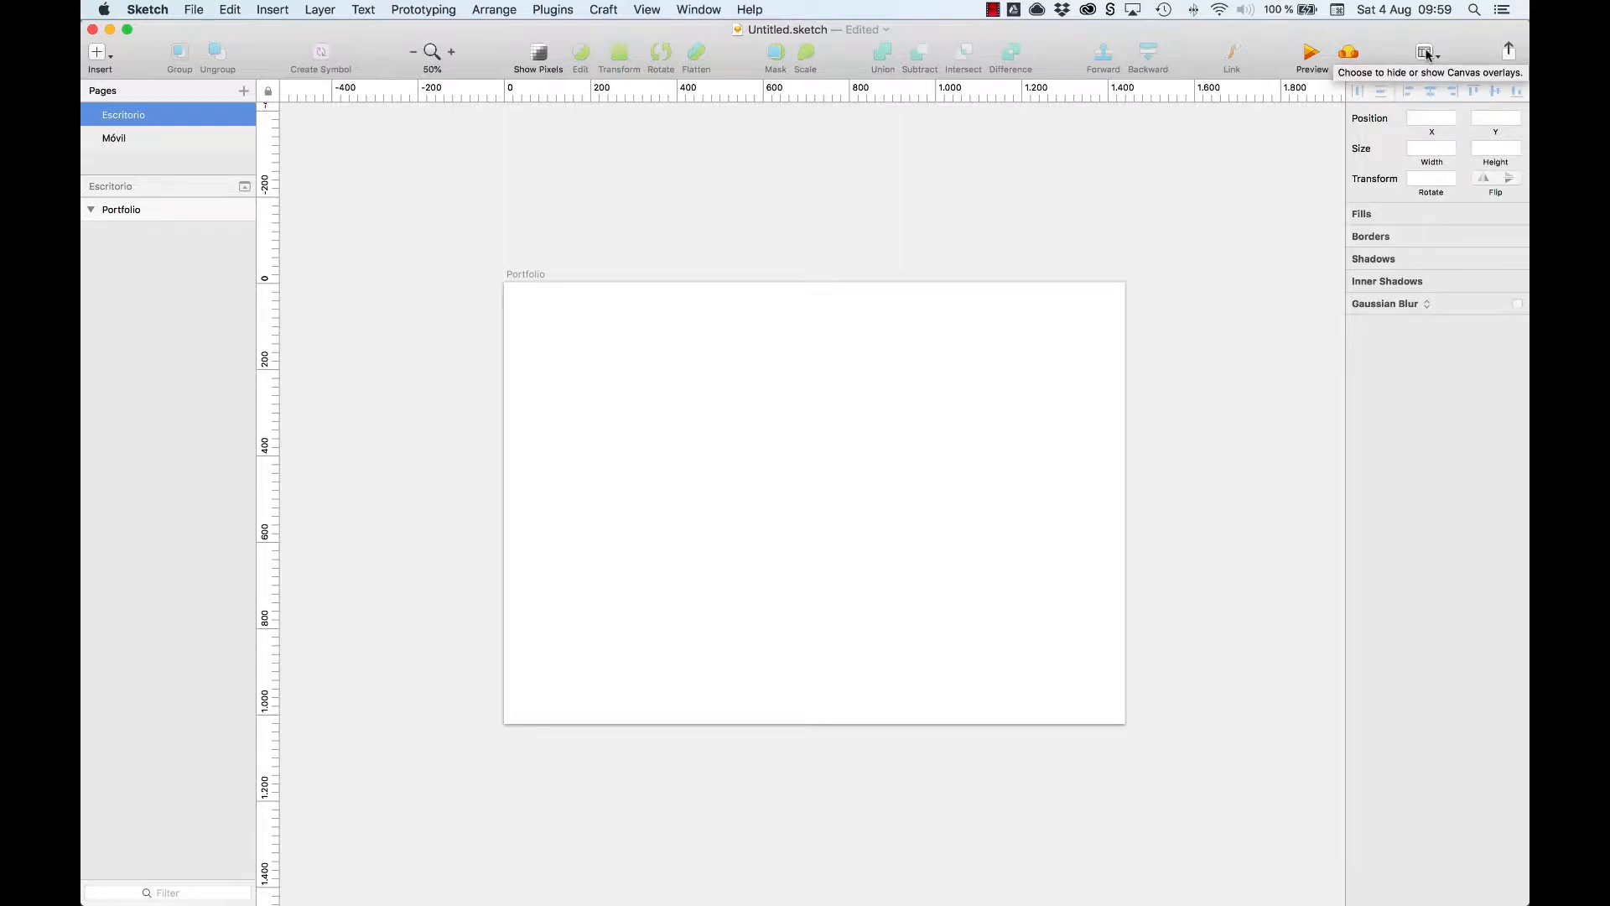
# Hide the canvas rulers and show them again.
pyautogui.click(1427, 56)
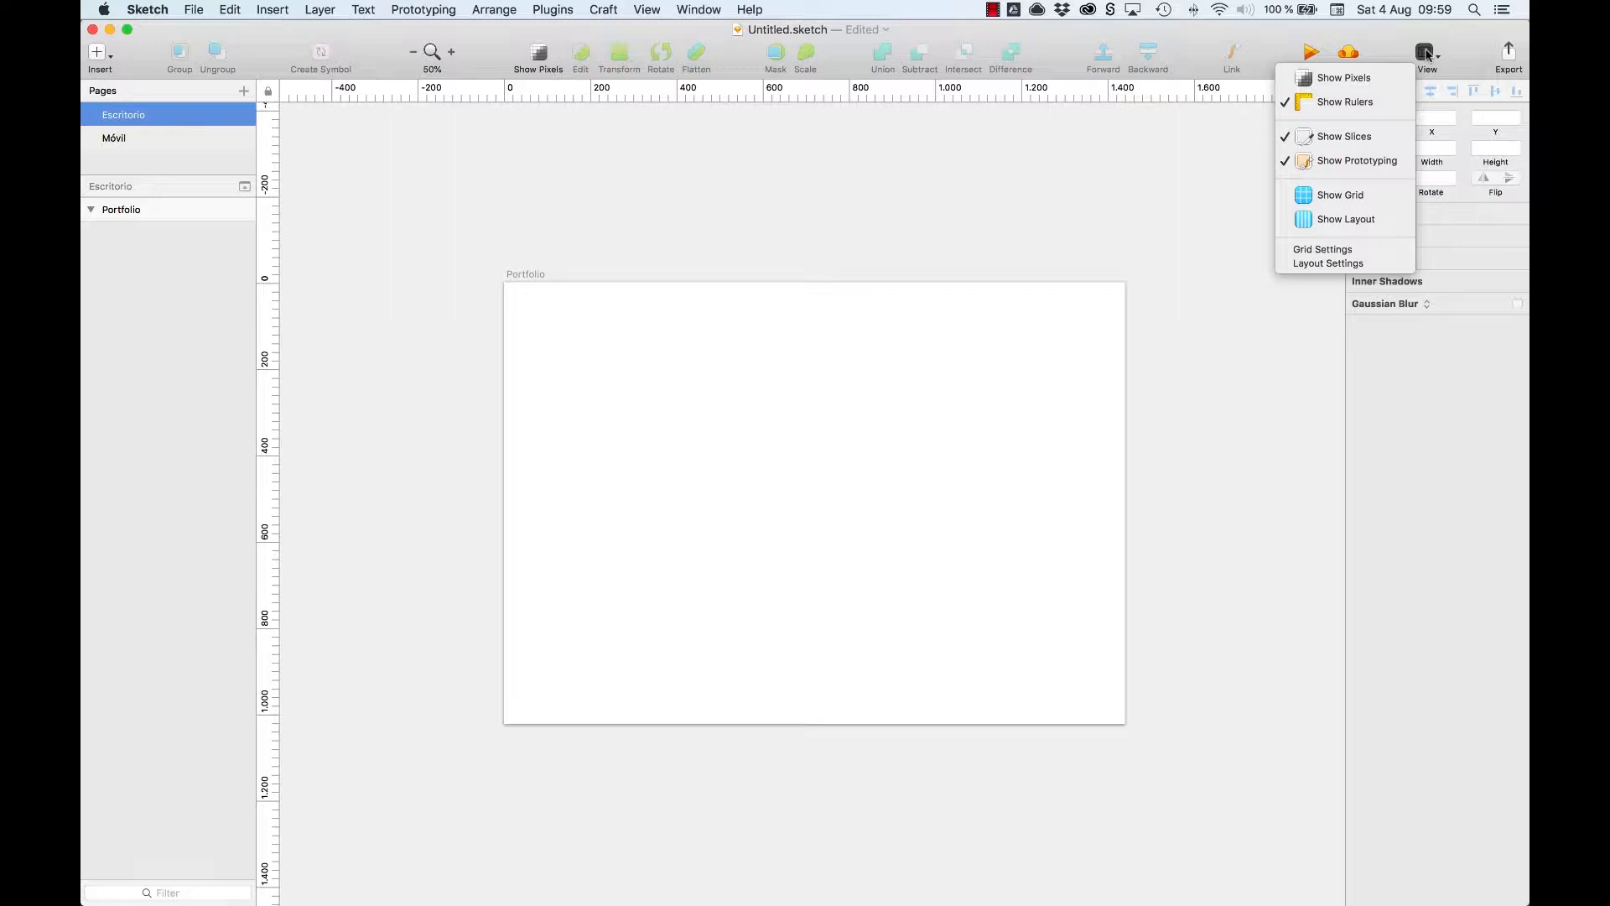
pyautogui.click(1391, 98)
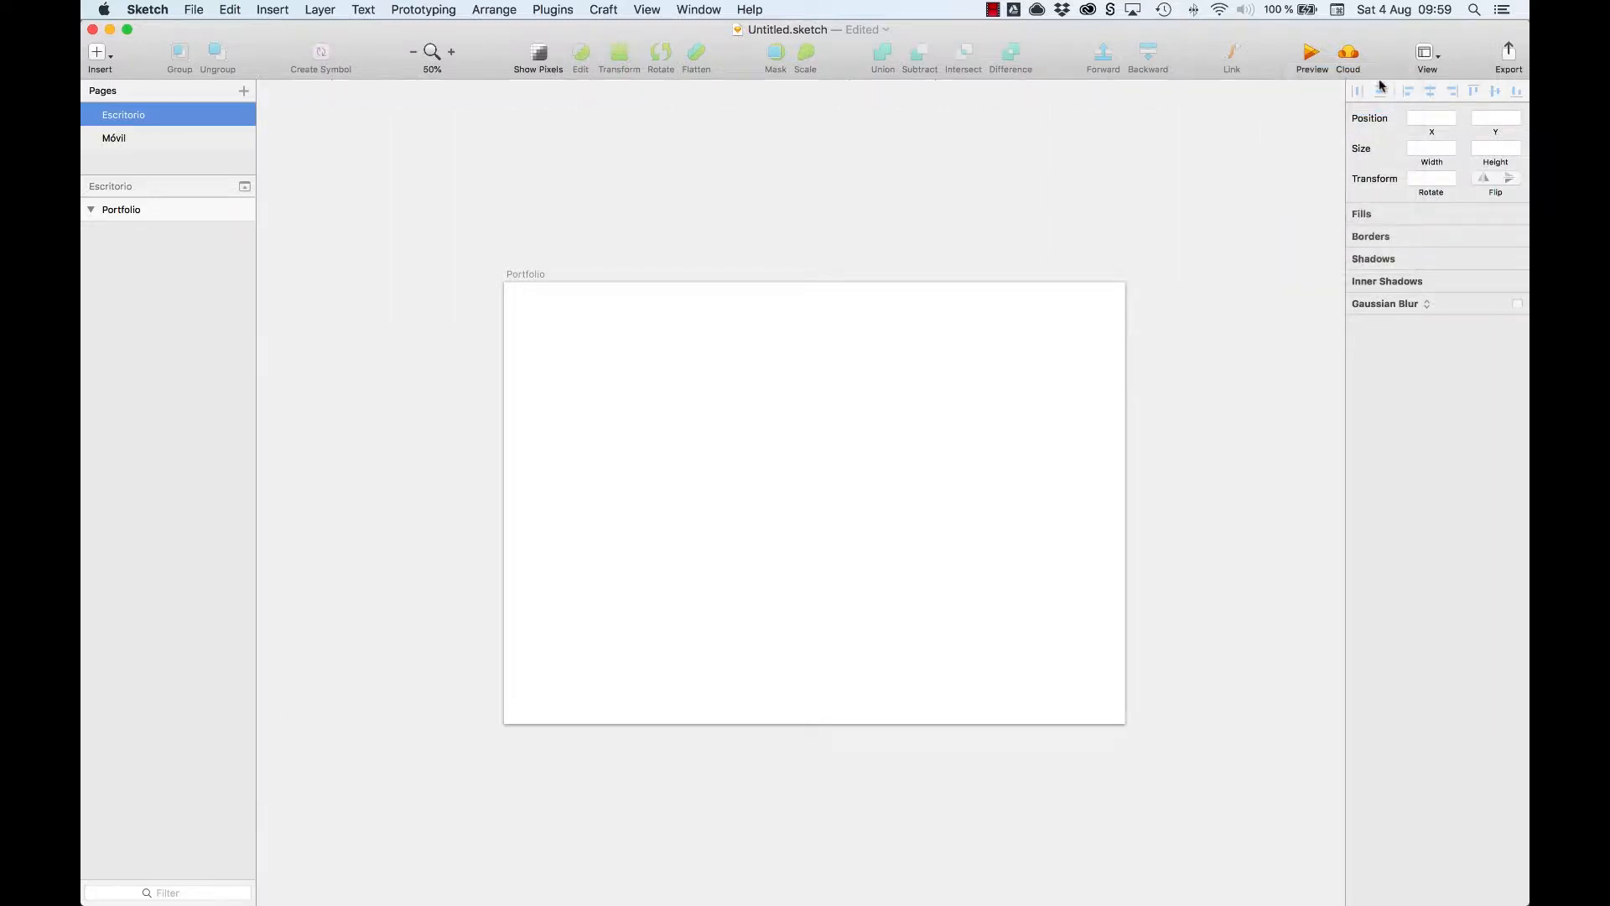
pyautogui.click(1420, 57)
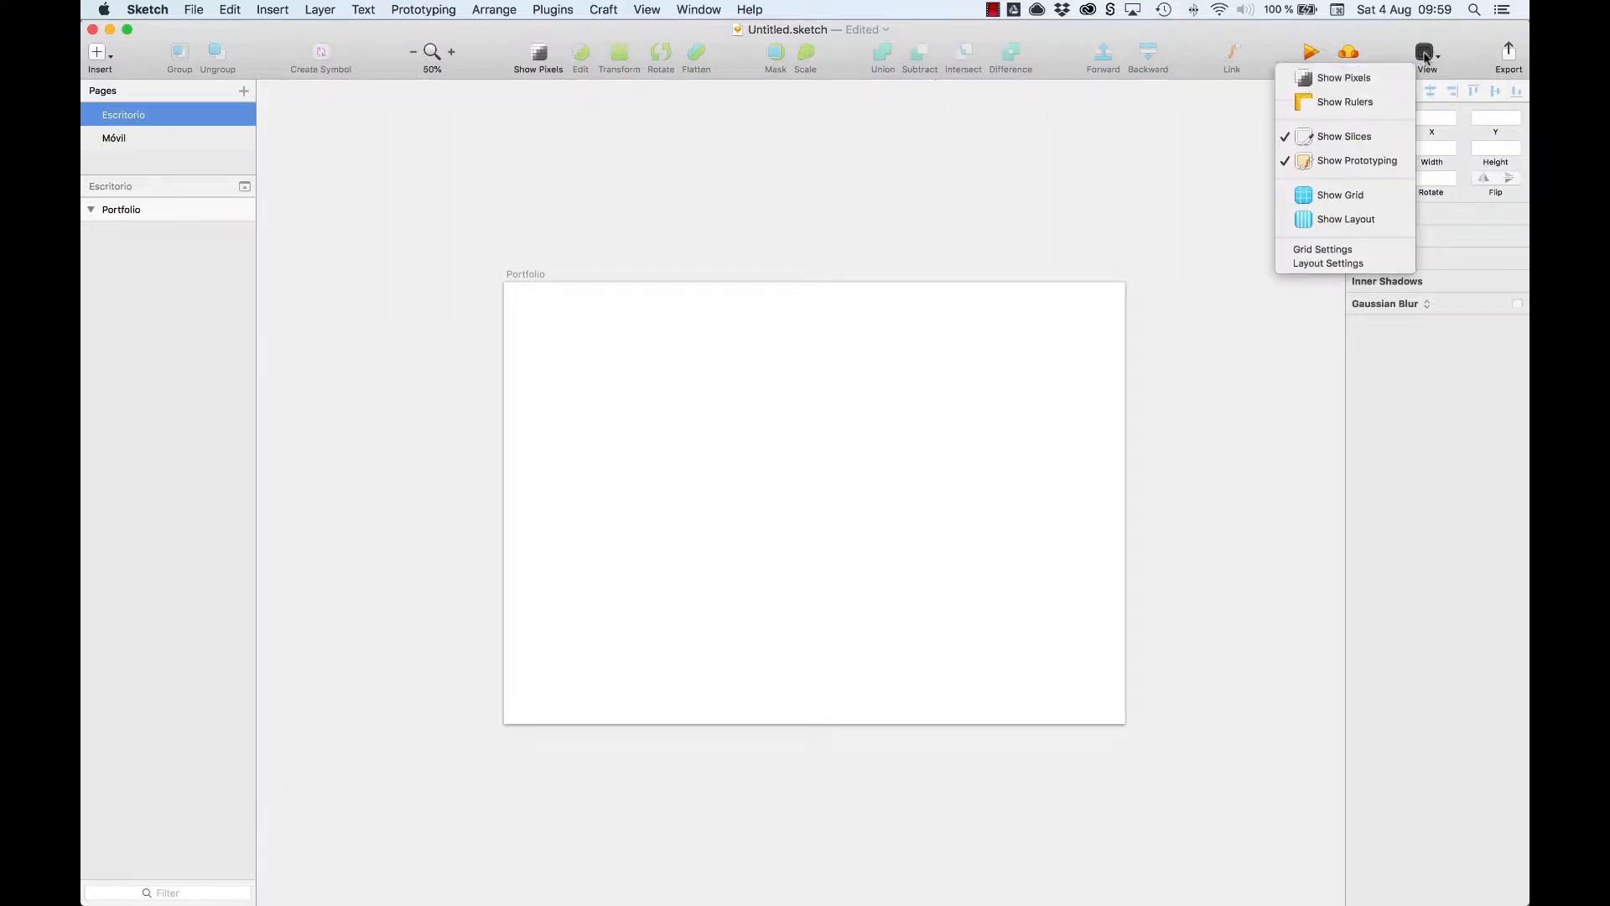
pyautogui.click(1375, 110)
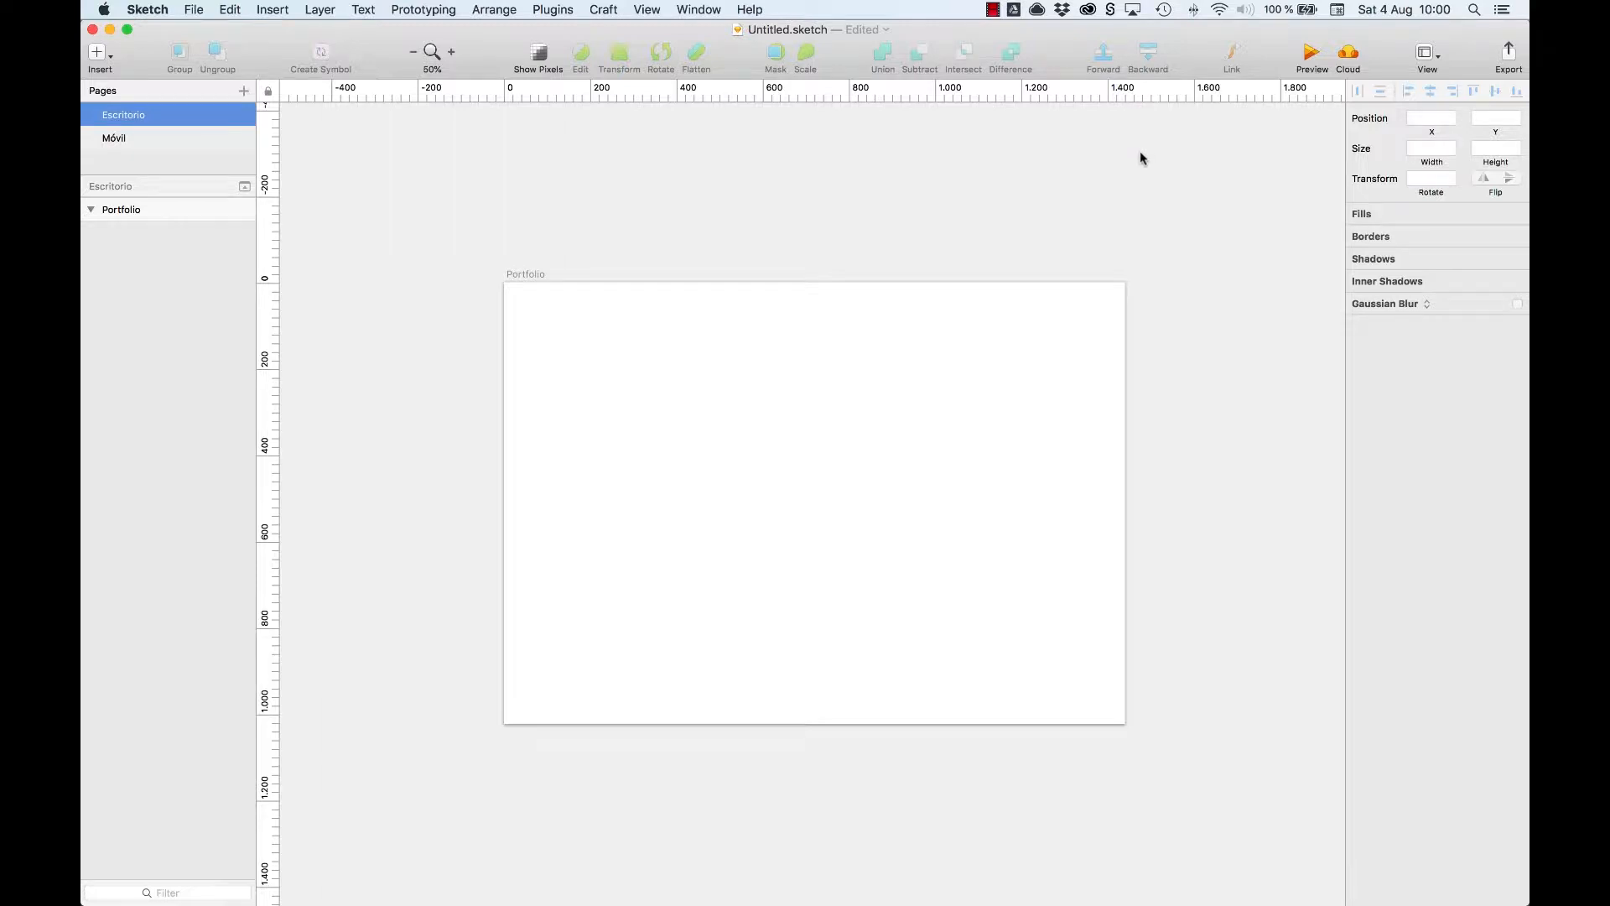
# Place four vertical guides across the Portfolio artboard at 392, 646, 944 and 1,152.
pyautogui.moveTo(1164, 91); pyautogui.dragTo(496, 187)
pyautogui.moveTo(268, 391); pyautogui.dragTo(673, 96)
pyautogui.click(512, 90)
pyautogui.moveTo(681, 94); pyautogui.dragTo(782, 95)
pyautogui.moveTo(785, 95); pyautogui.dragTo(912, 96)
pyautogui.moveTo(916, 96); pyautogui.dragTo(1000, 95)
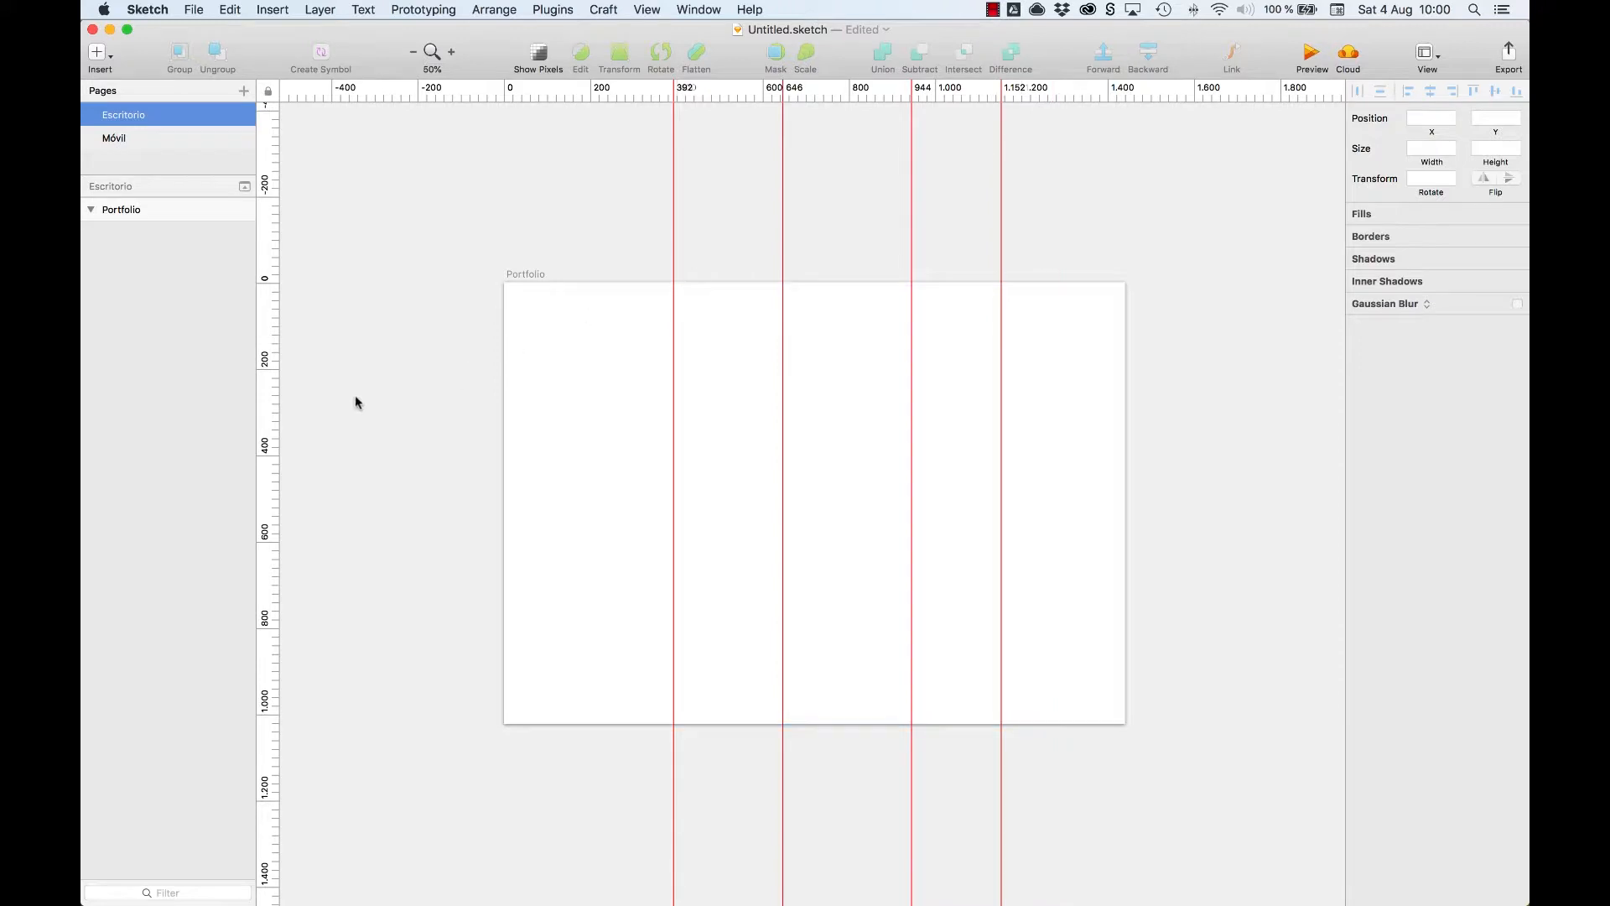
# Place three horizontal guides across the Portfolio artboard at 290, 540 and 781.
pyautogui.click(272, 408)
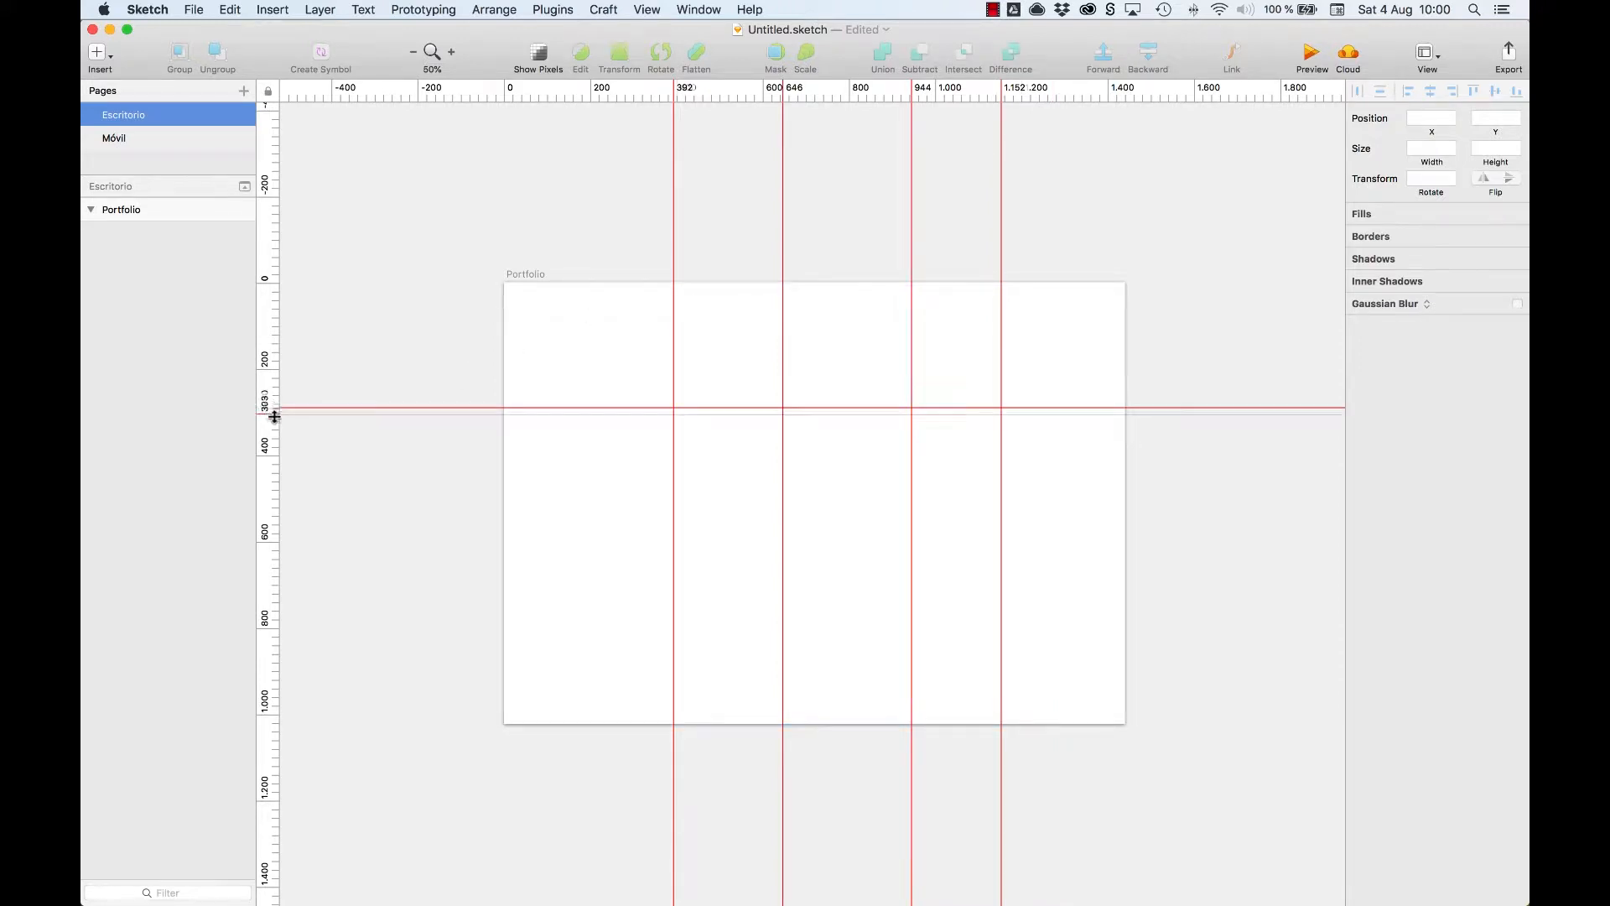
pyautogui.click(267, 515)
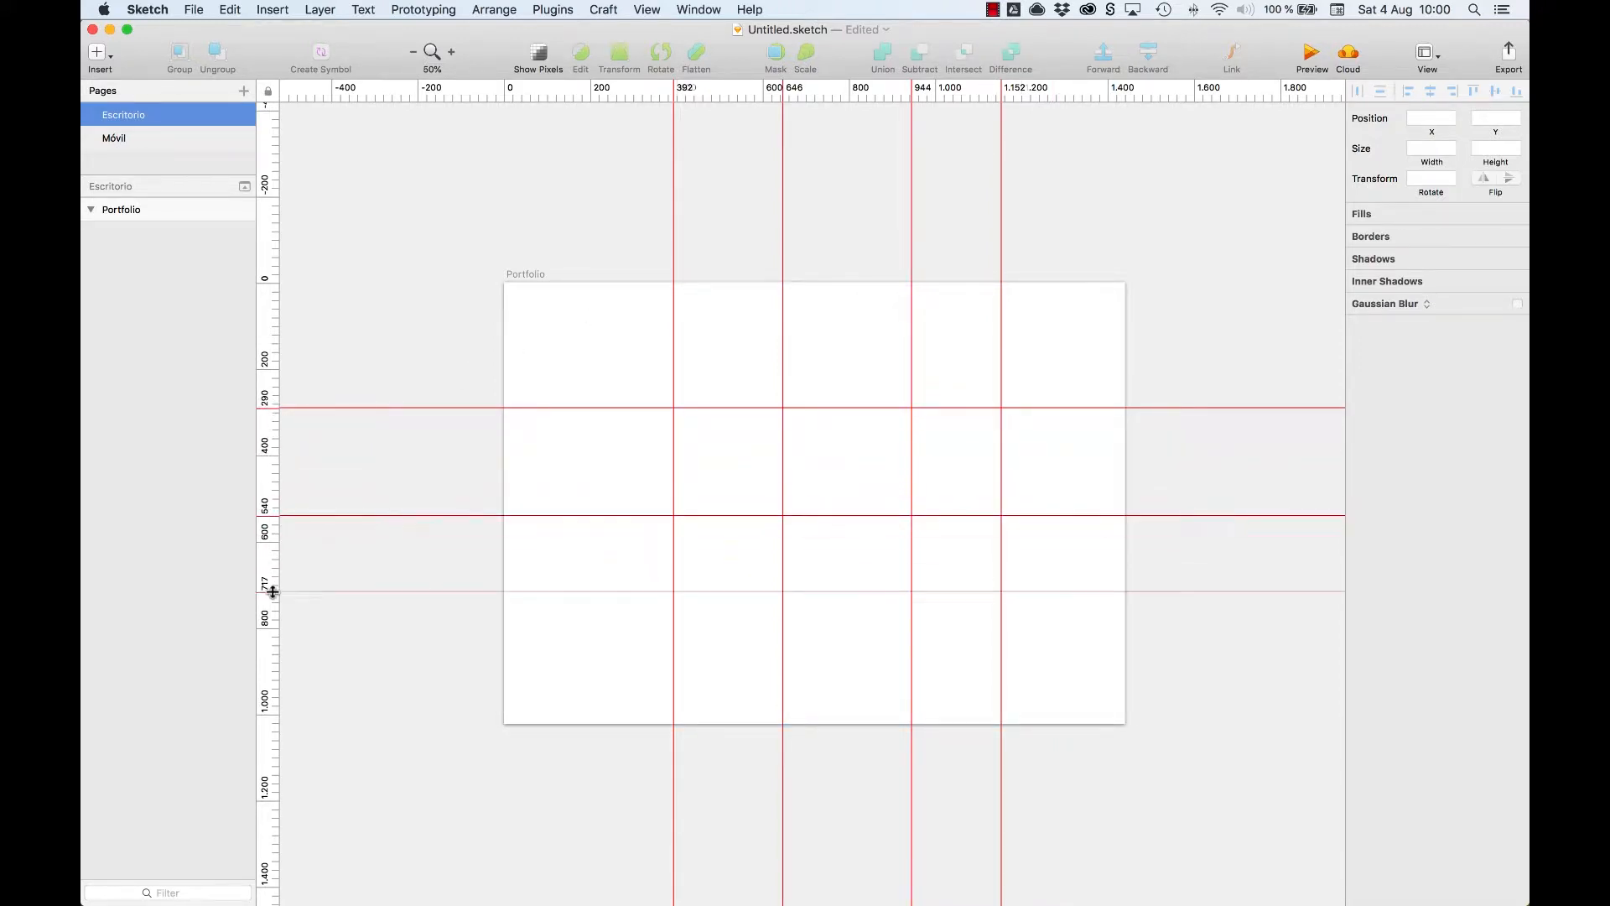
pyautogui.click(268, 620)
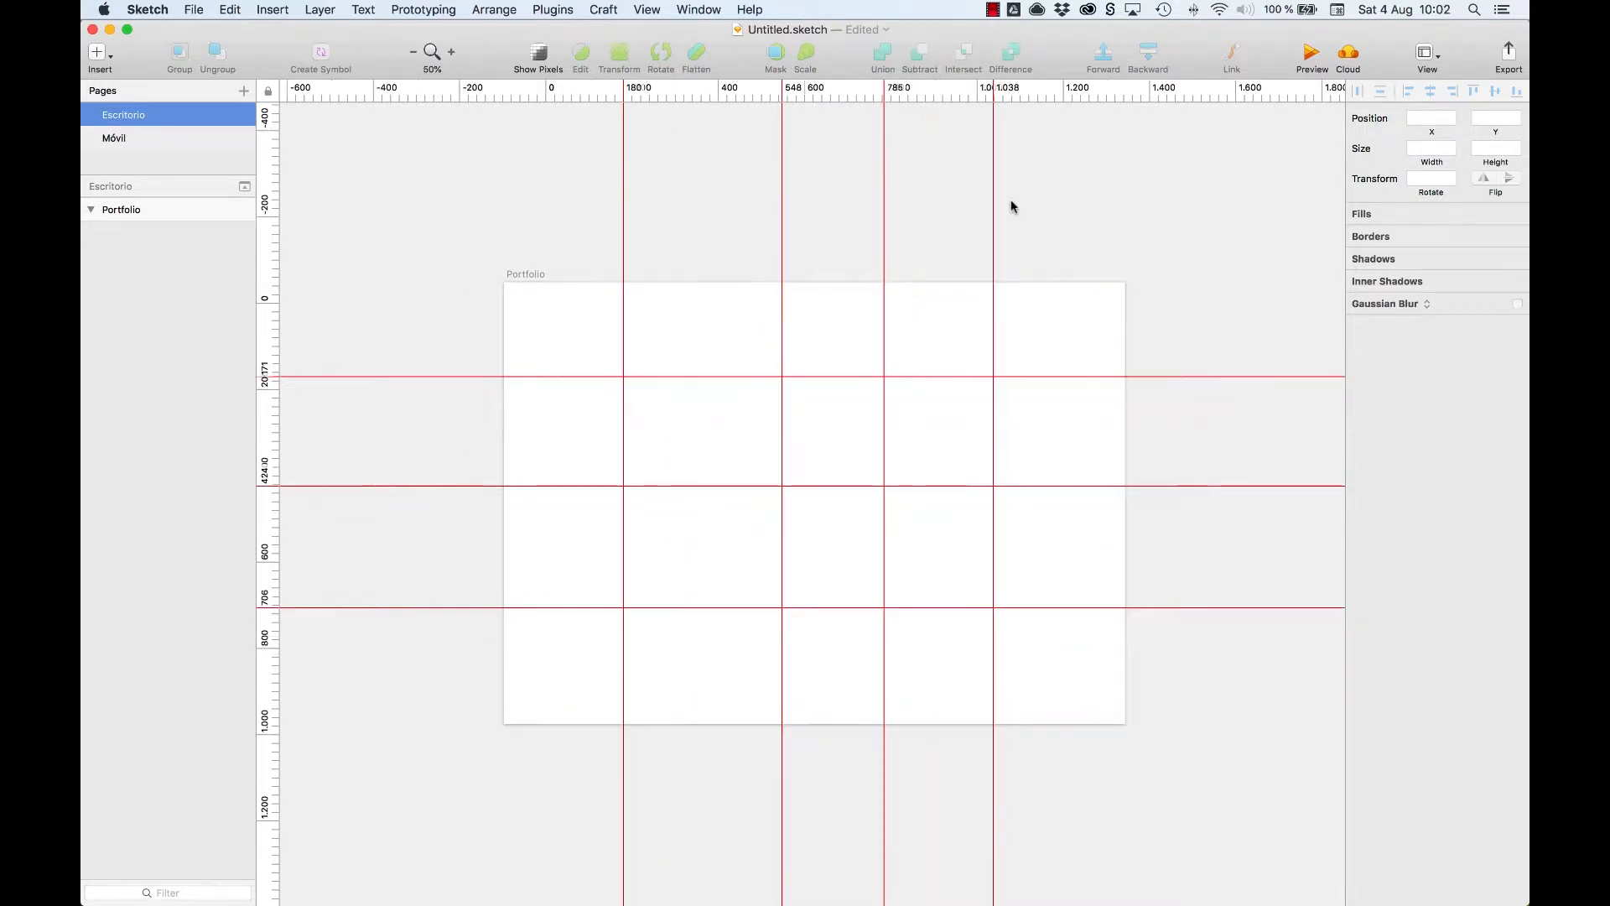
# Remove the two outermost vertical guides crossing the Portfolio artboard.
pyautogui.moveTo(990, 92); pyautogui.dragTo(248, 37)
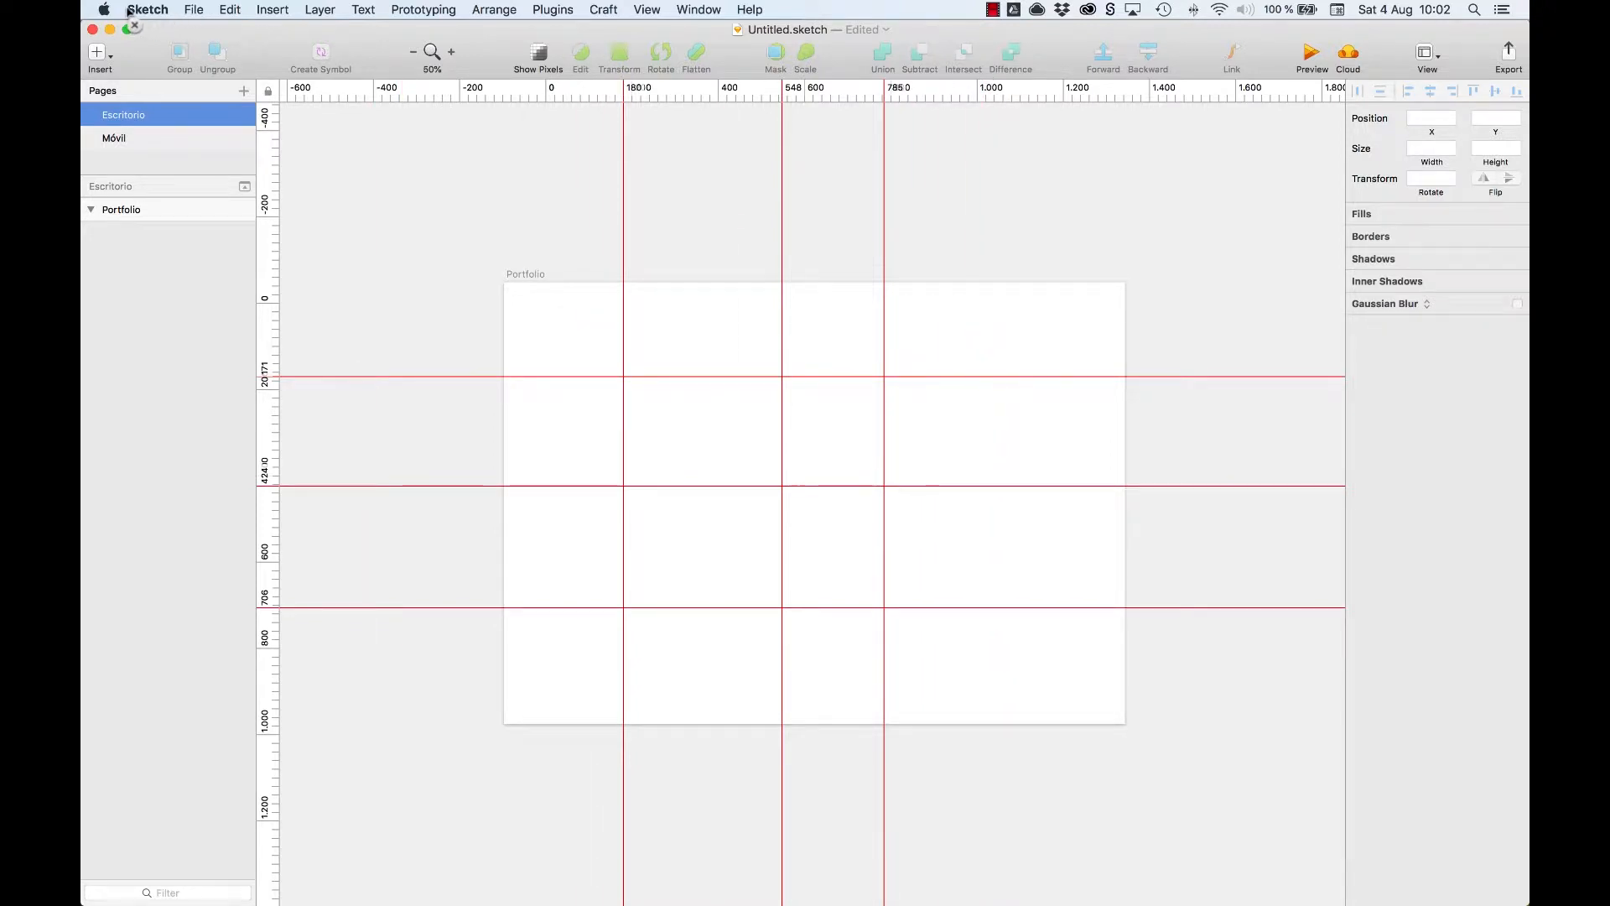
pyautogui.moveTo(625, 94); pyautogui.dragTo(165, 7)
# Show the grid on the Portfolio artboard.
pyautogui.press('super+minus')
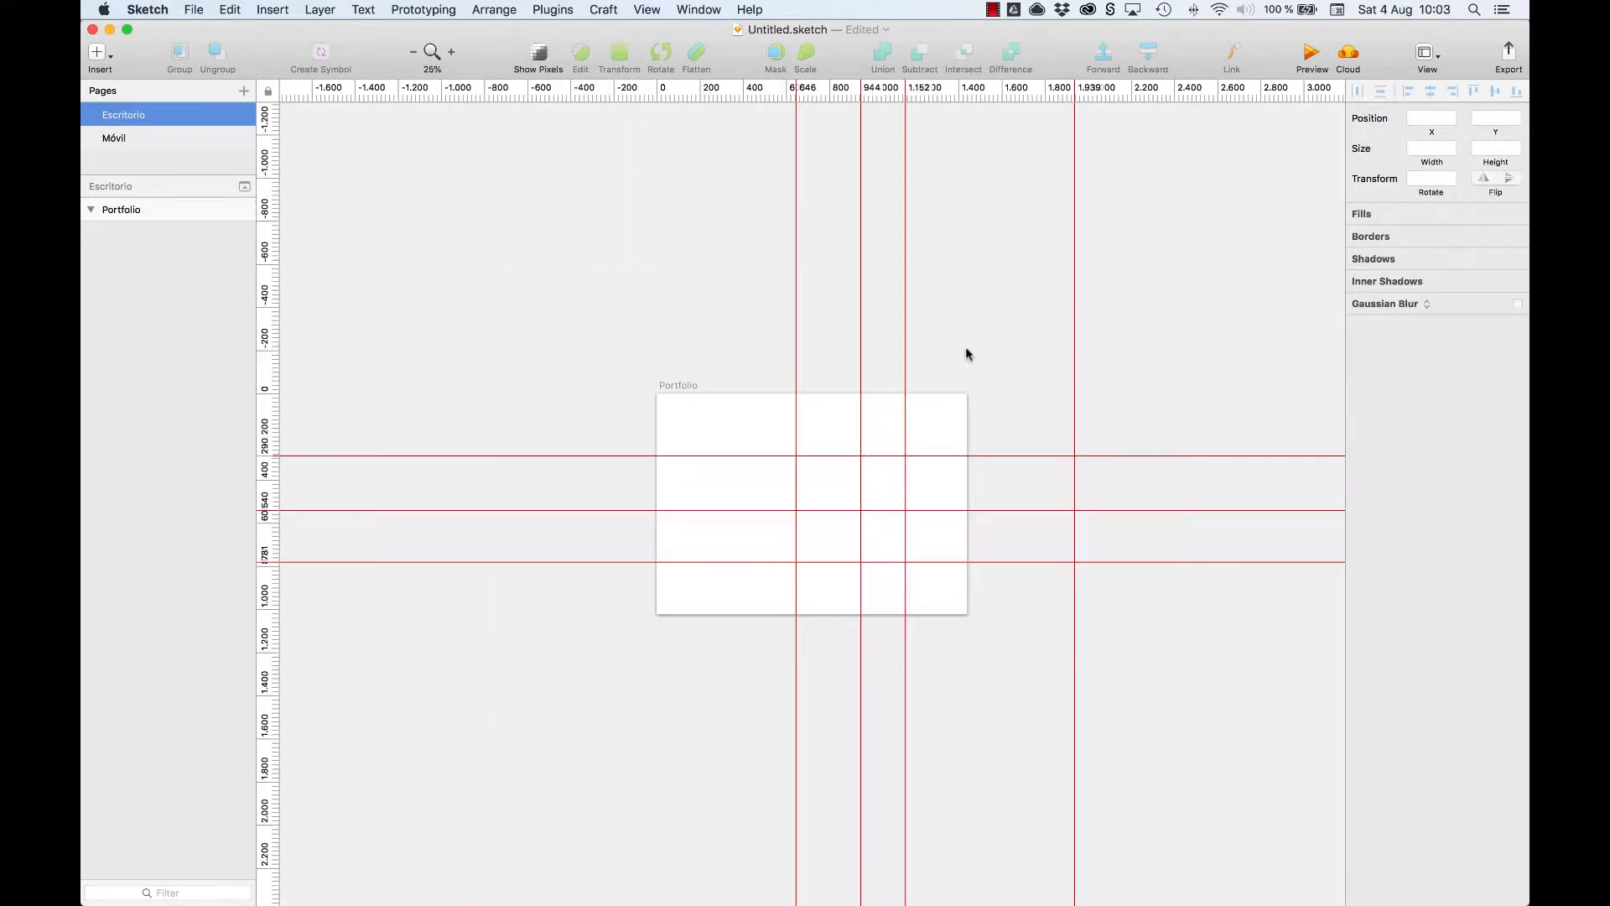
pyautogui.click(1430, 58)
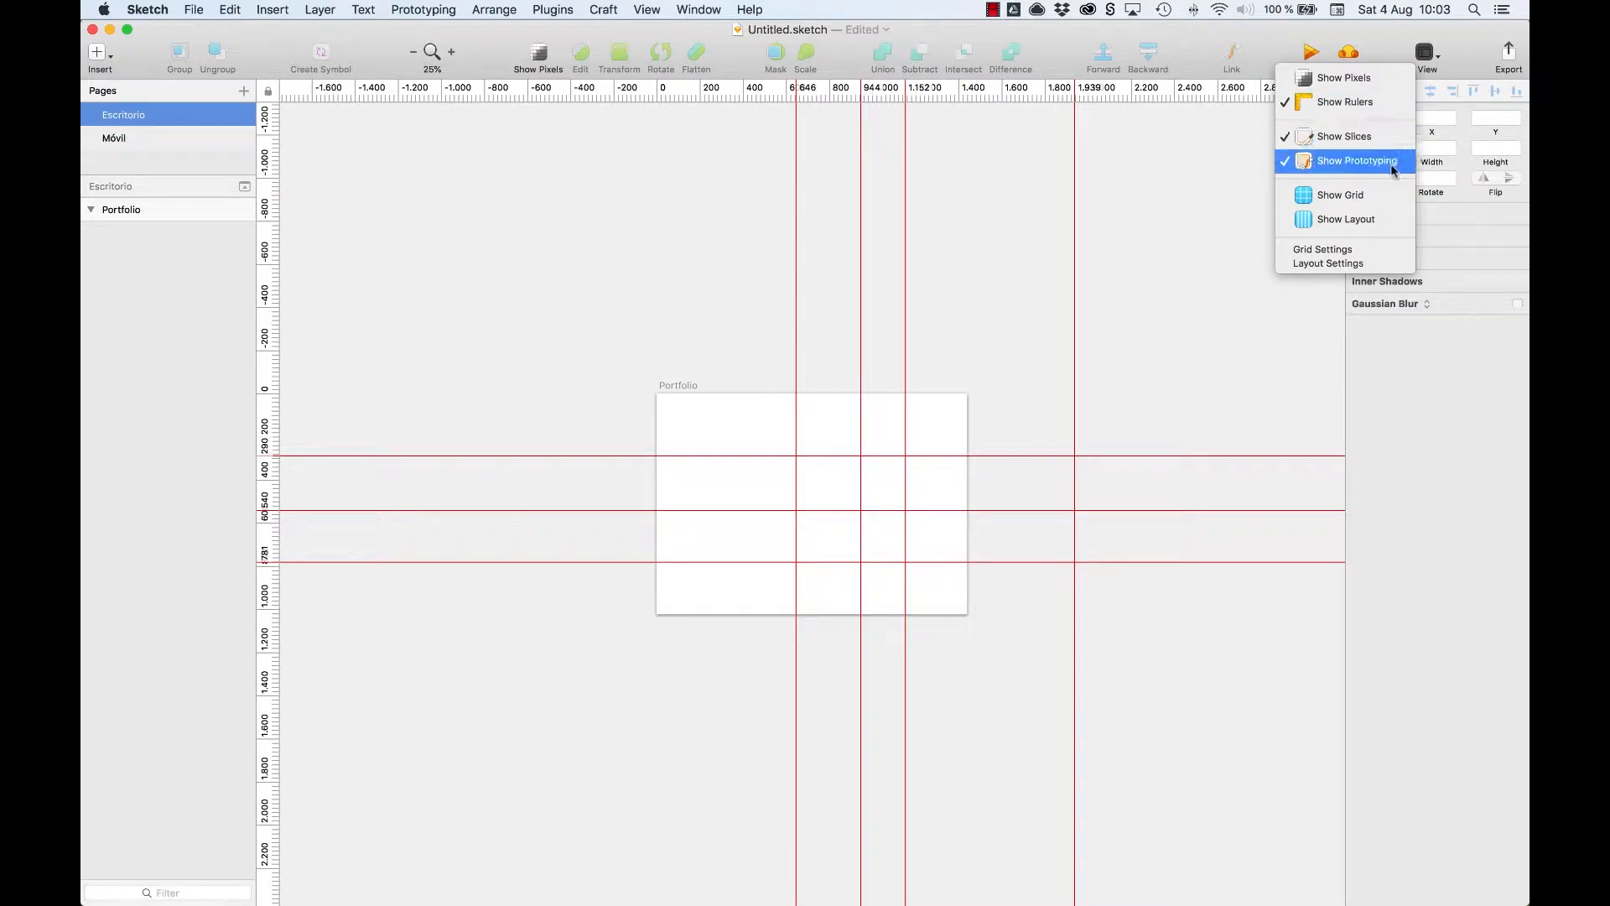
pyautogui.click(1364, 203)
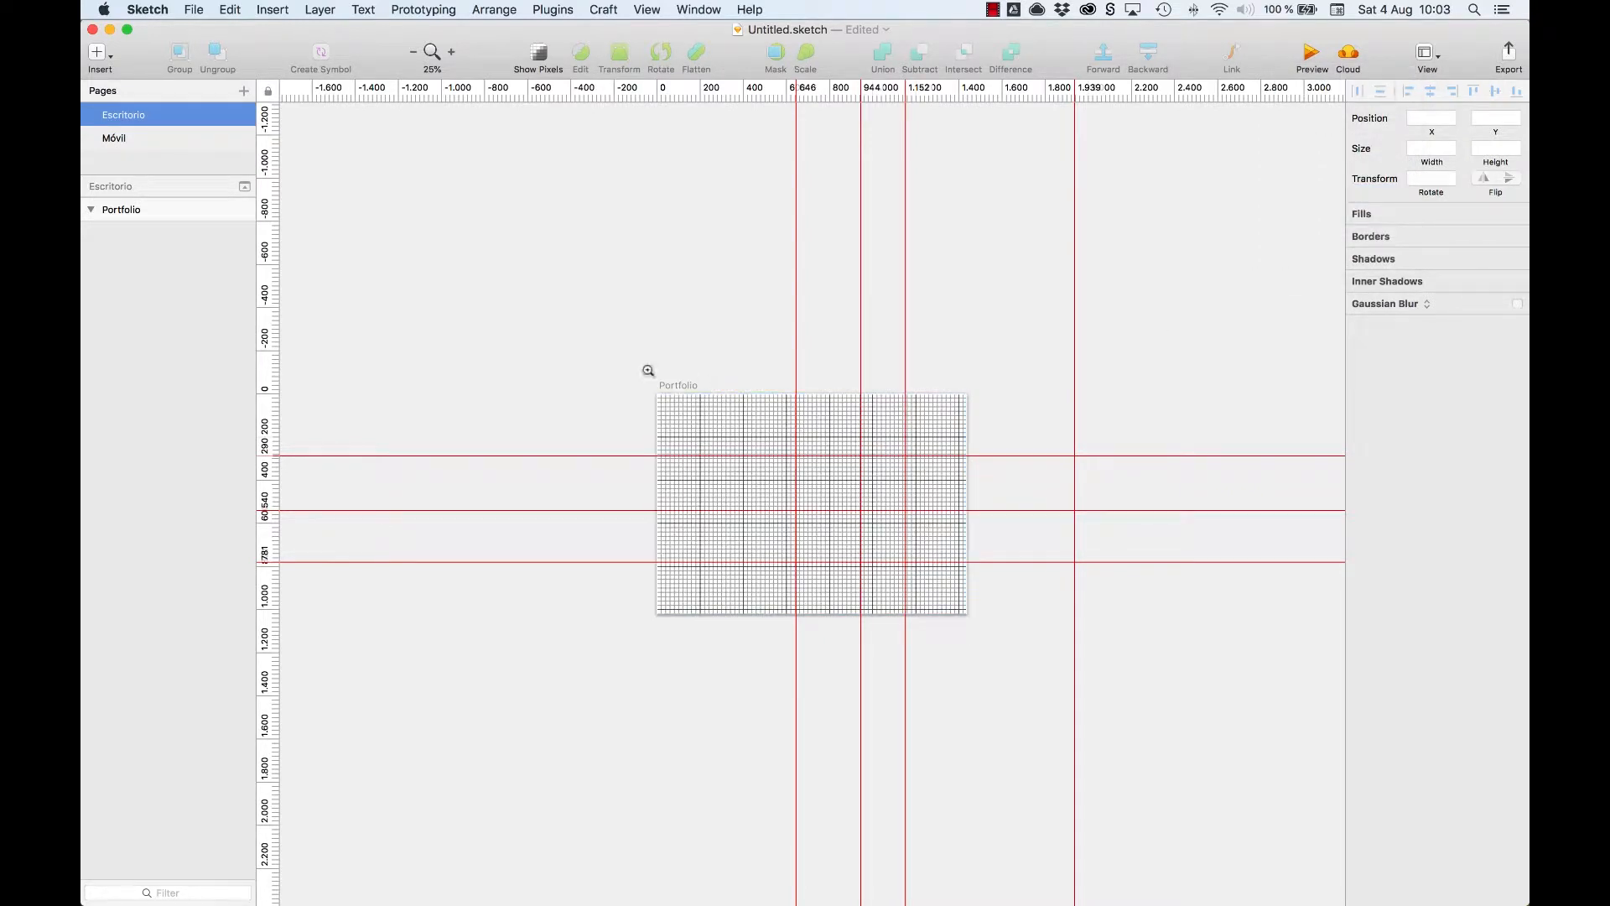
# Remove the remaining vertical guides, including those at 944 and 1,152, and keep the horizontal ones.
pyautogui.moveTo(640, 373)
pyautogui.mouseDown()
pyautogui.moveTo(917, 540)
pyautogui.moveTo(973, 625)
pyautogui.mouseUp()
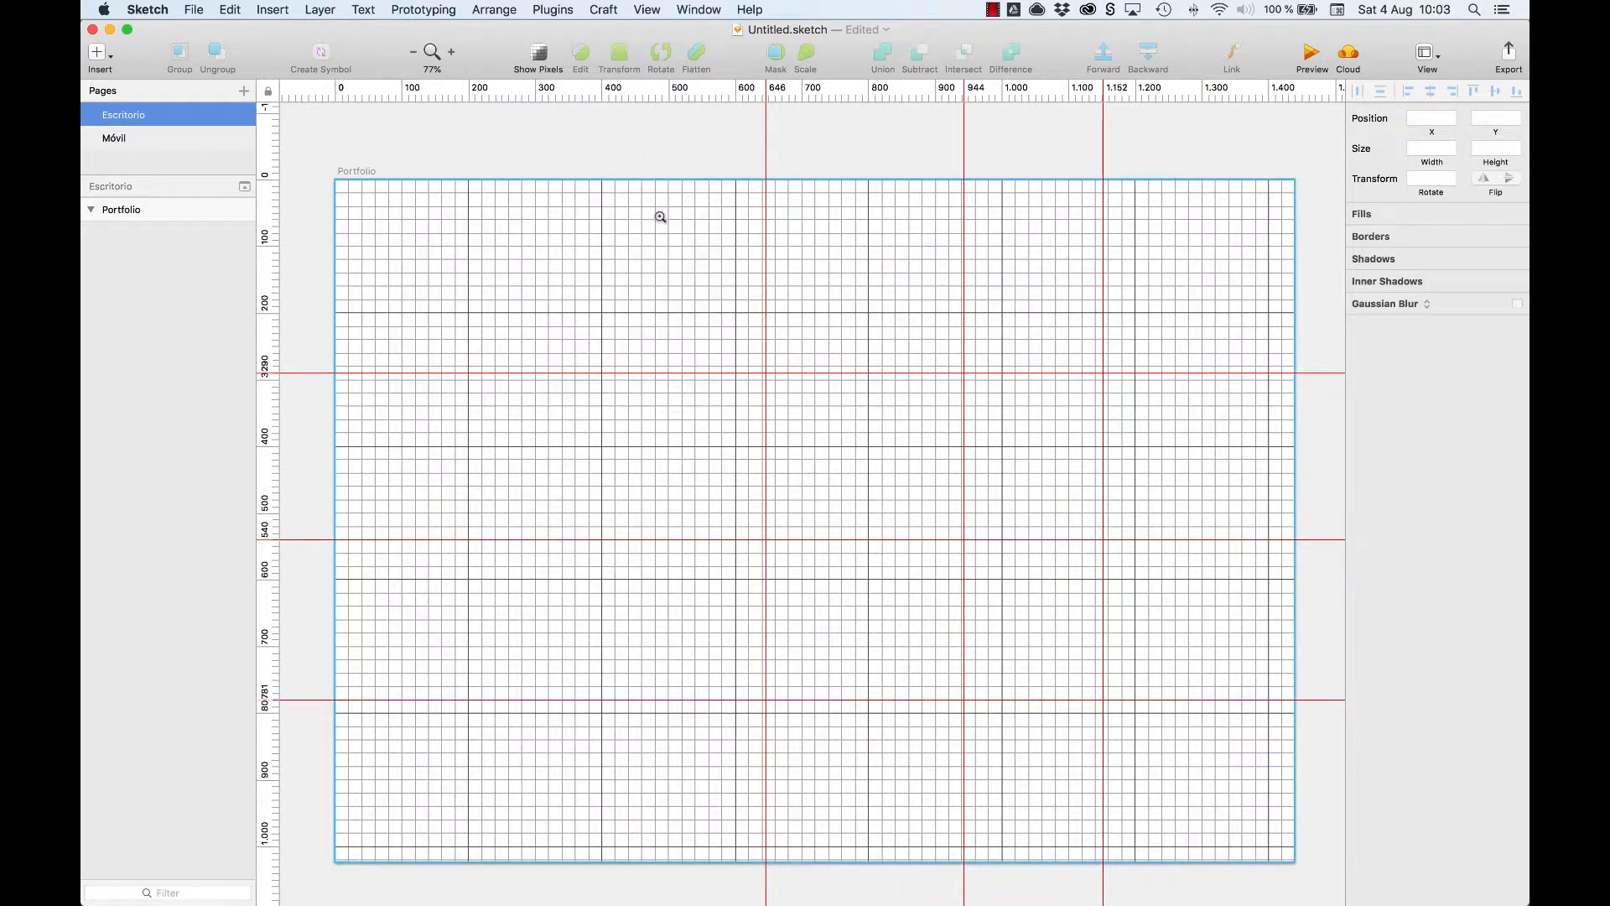
pyautogui.moveTo(653, 162); pyautogui.dragTo(915, 386)
pyautogui.press('super+0')
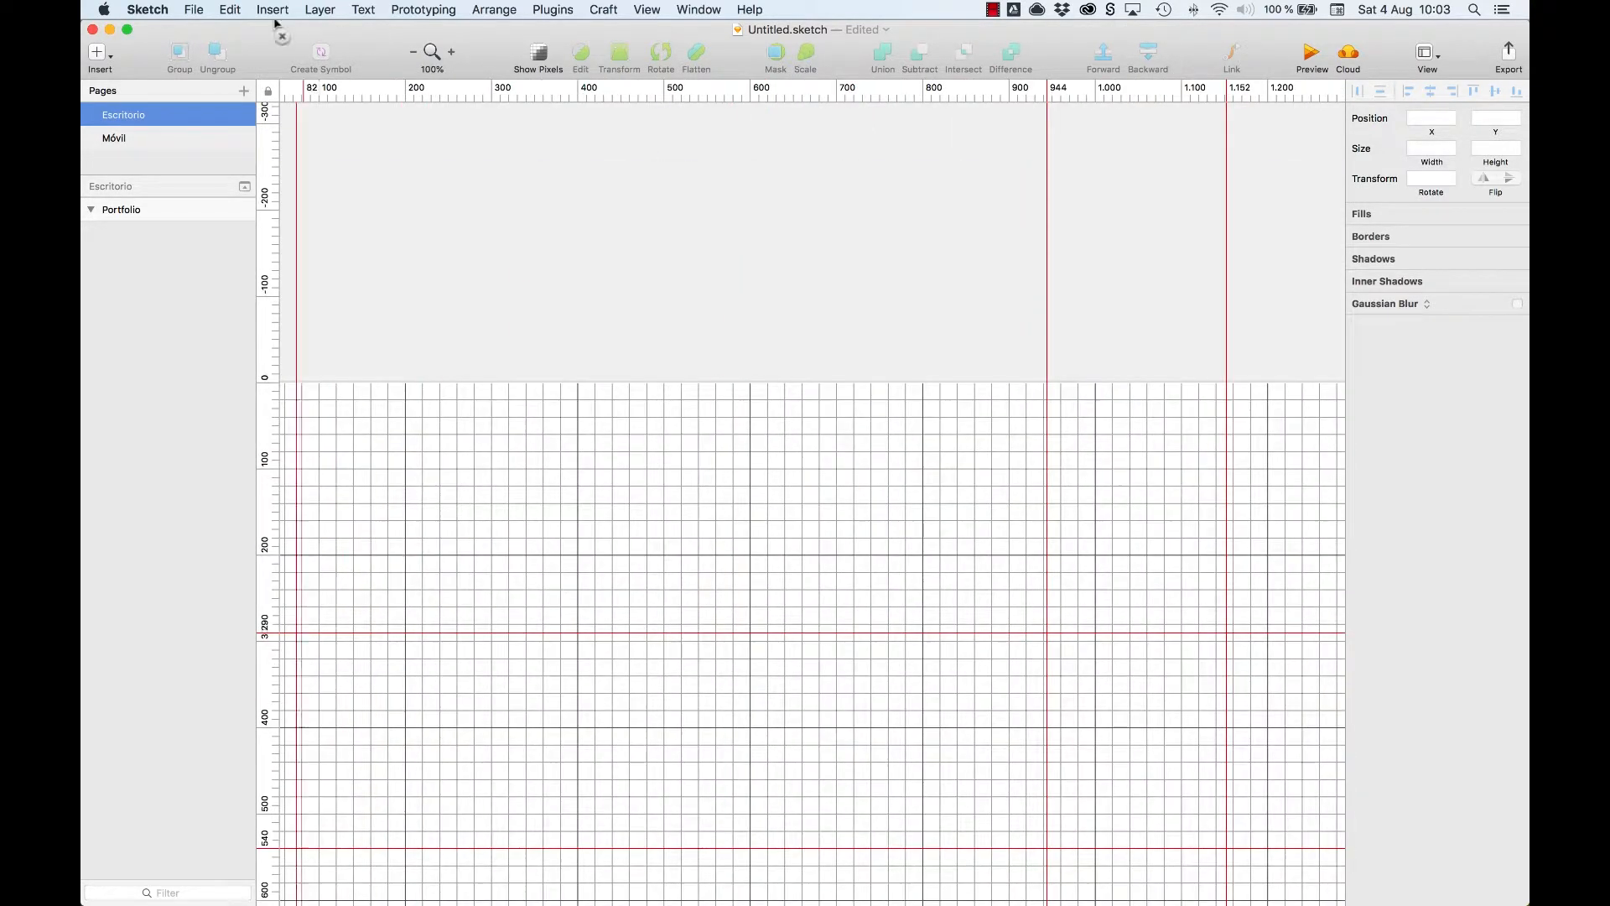
pyautogui.moveTo(1047, 92); pyautogui.dragTo(189, 28)
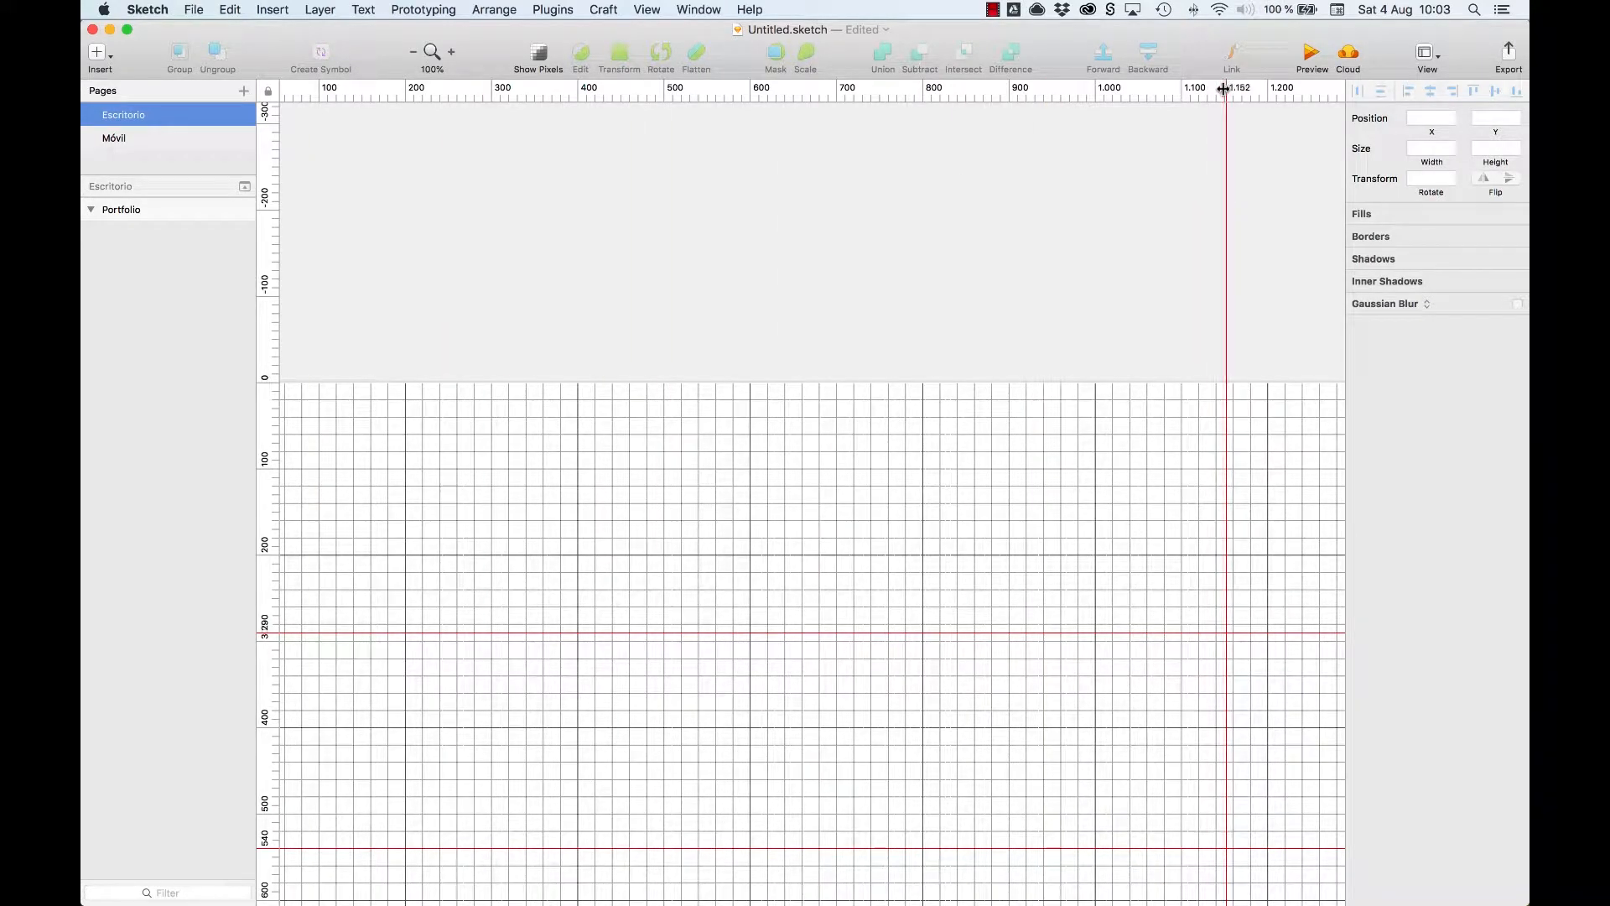
pyautogui.moveTo(1227, 94); pyautogui.dragTo(189, 44)
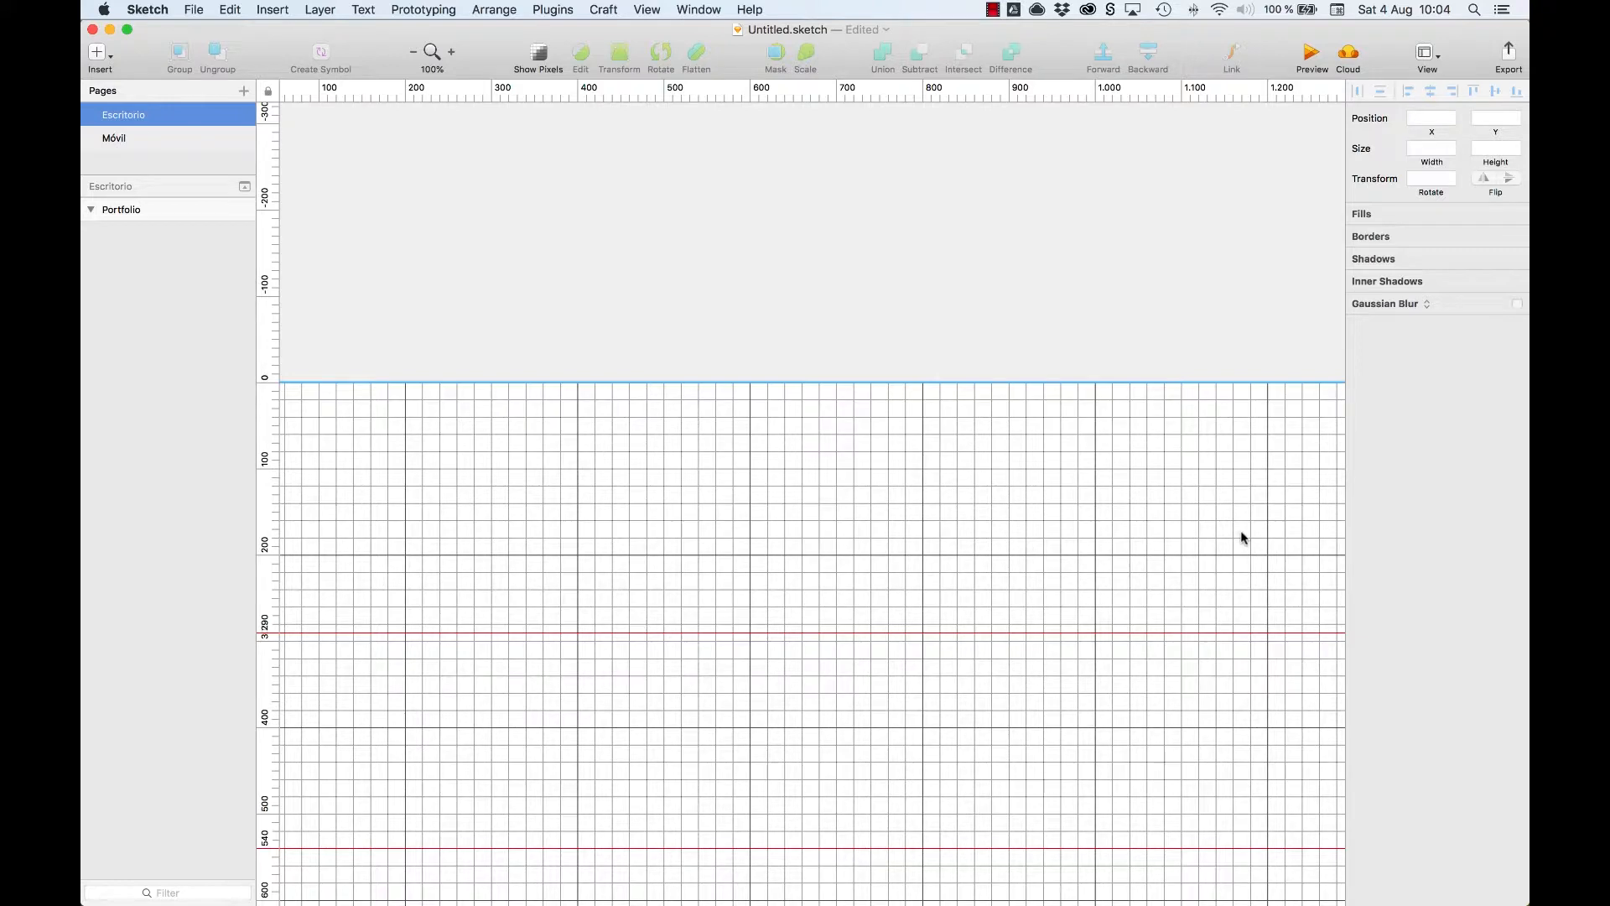
# Review the grid settings for block size, thick line spacing and colors, and close them without changes.
pyautogui.click(1175, 551)
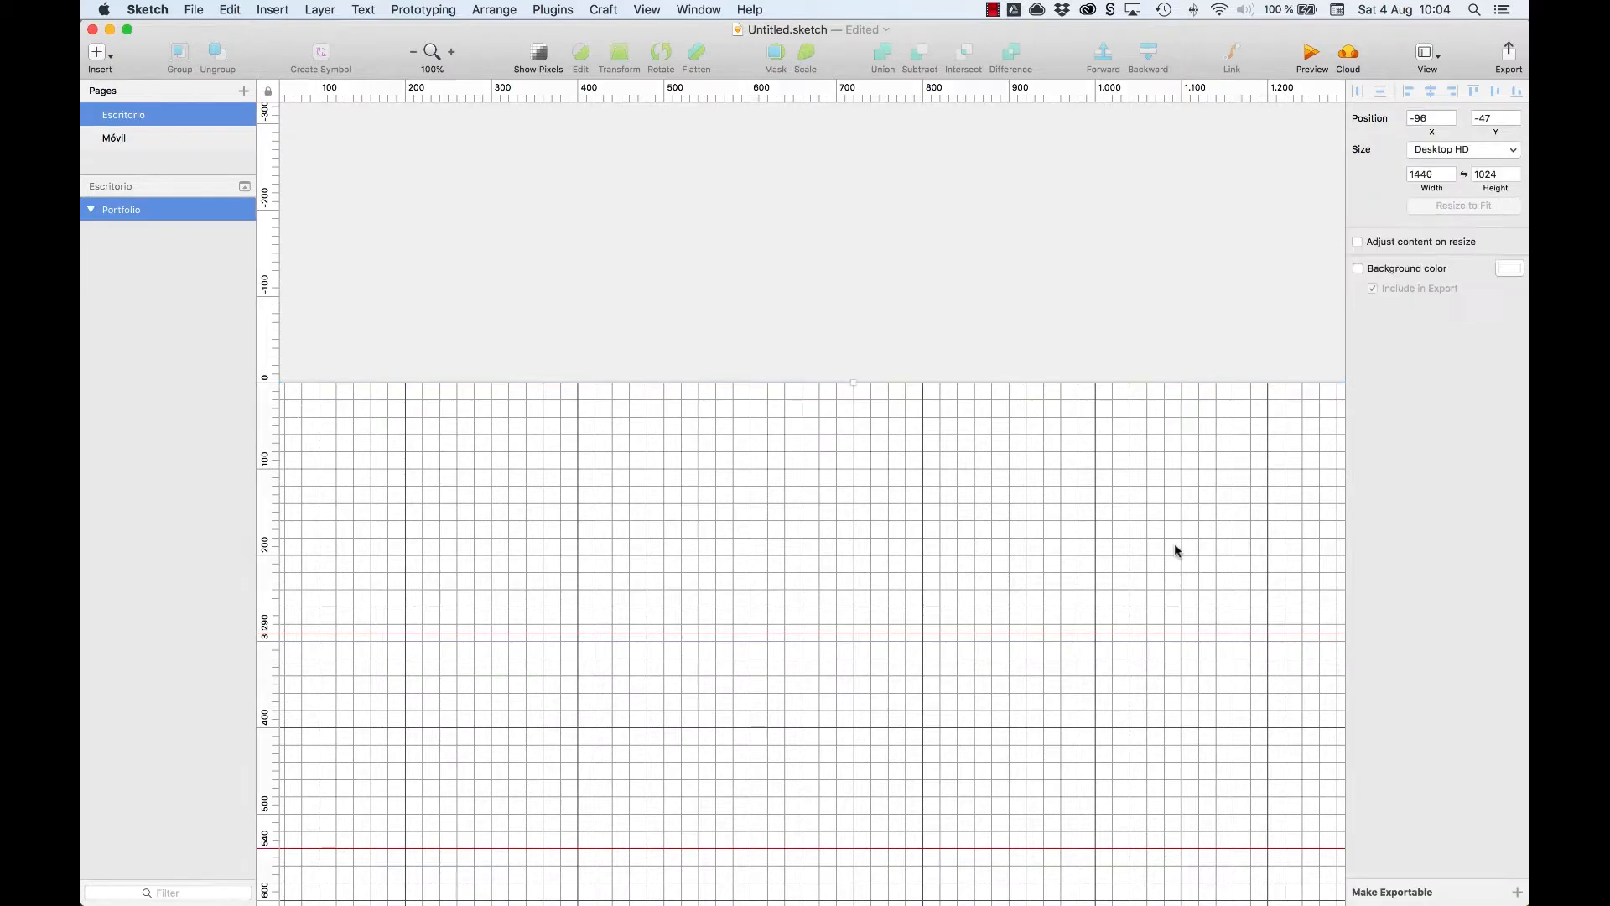
pyautogui.press('alt')
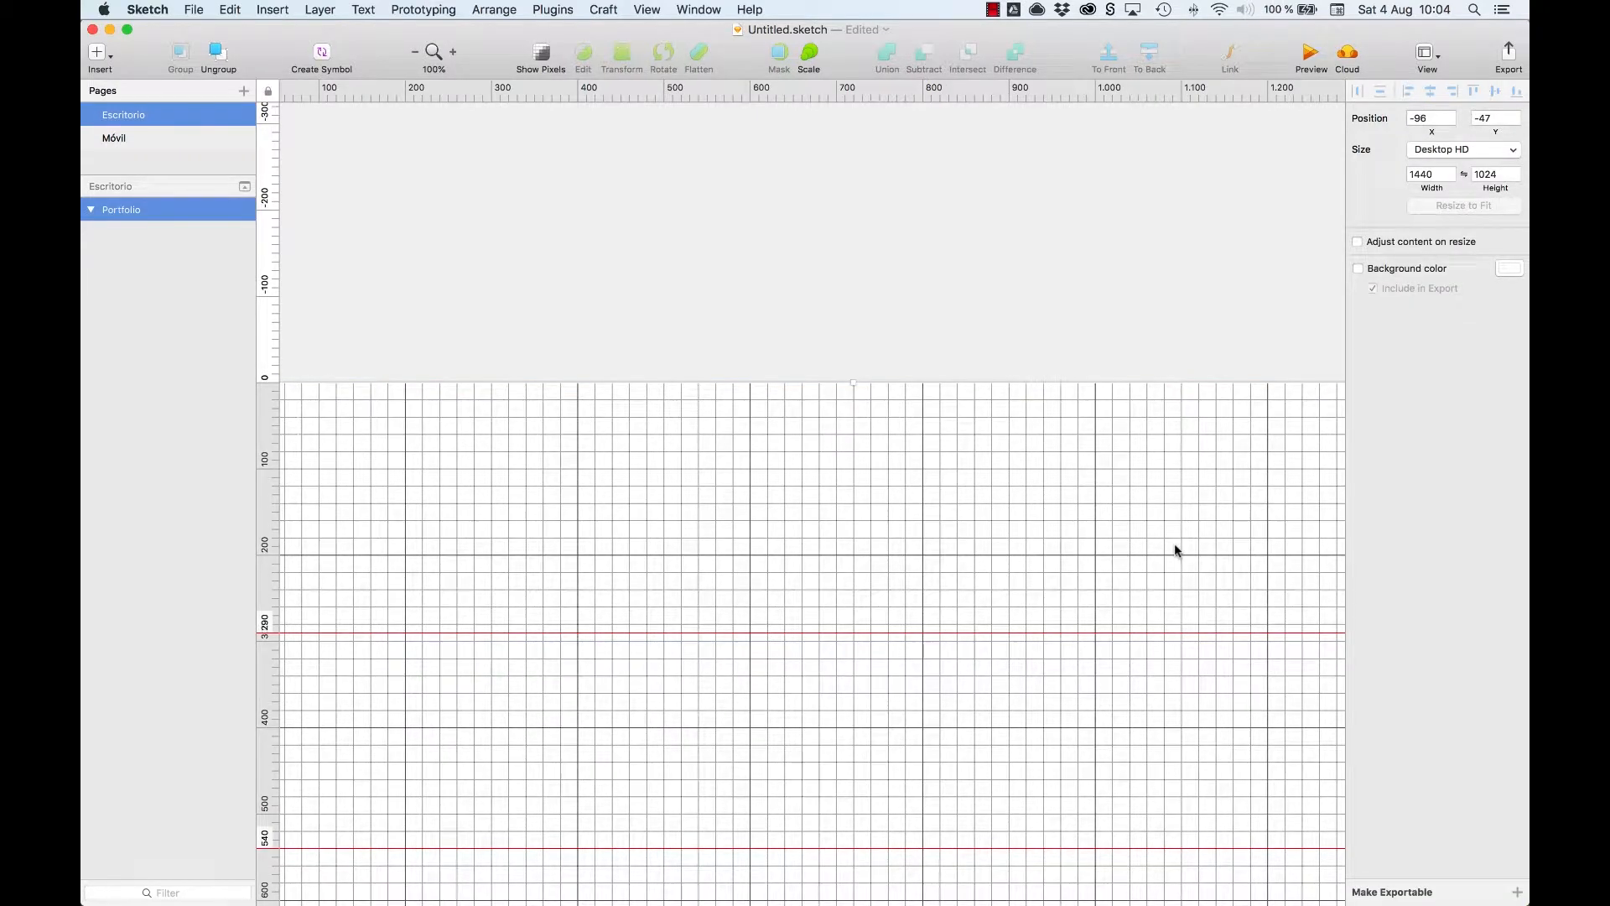
pyautogui.press('super+minus')
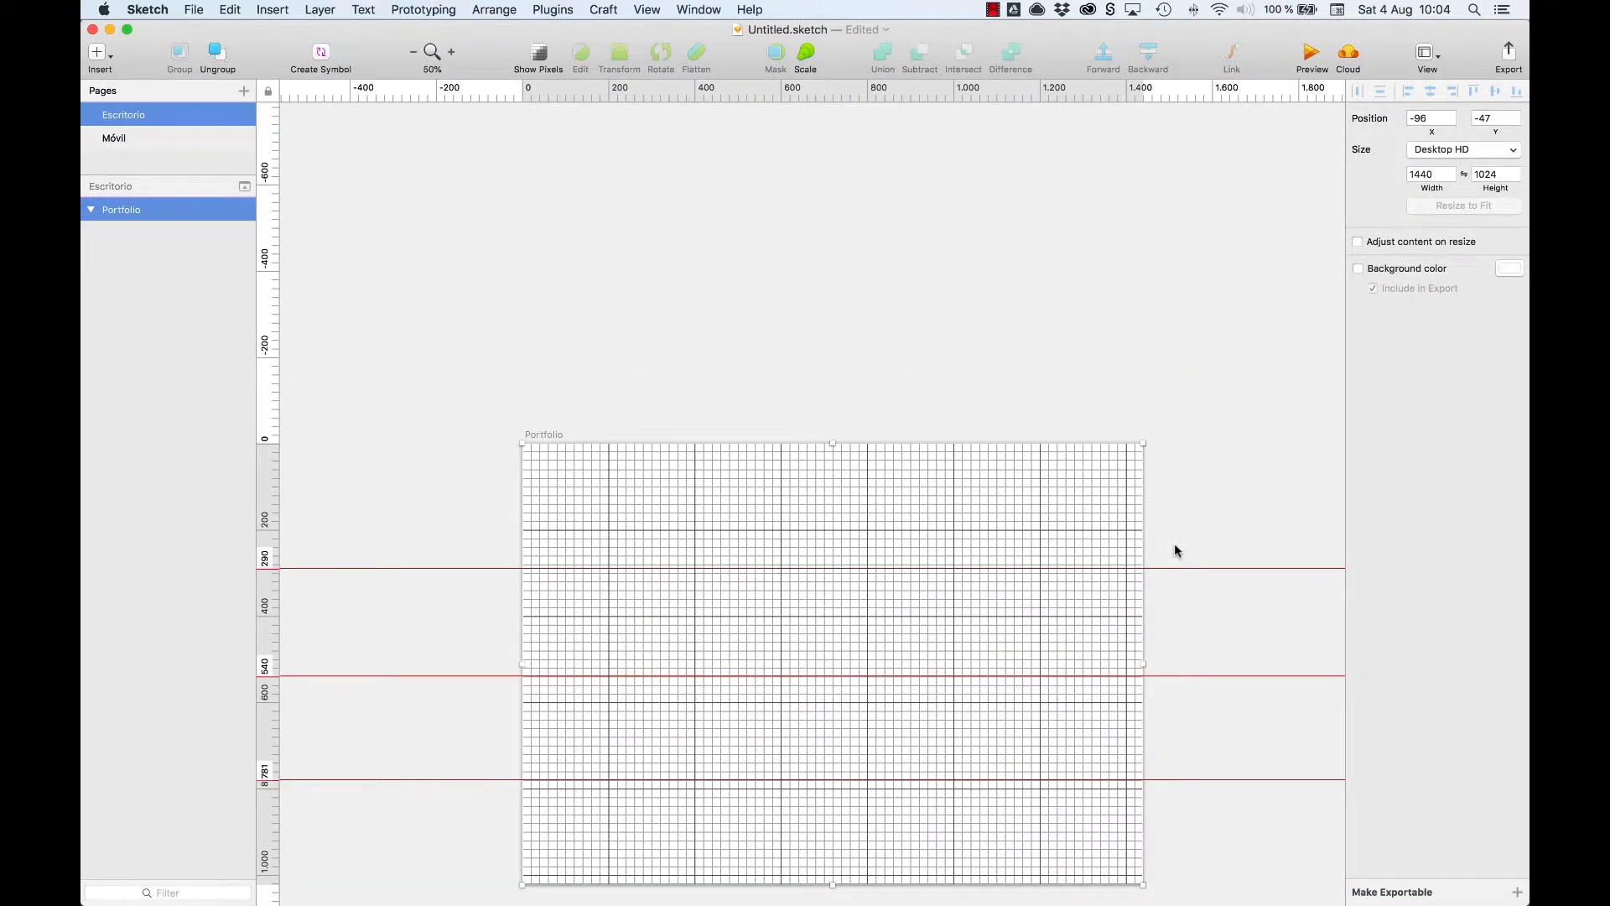
pyautogui.click(1109, 332)
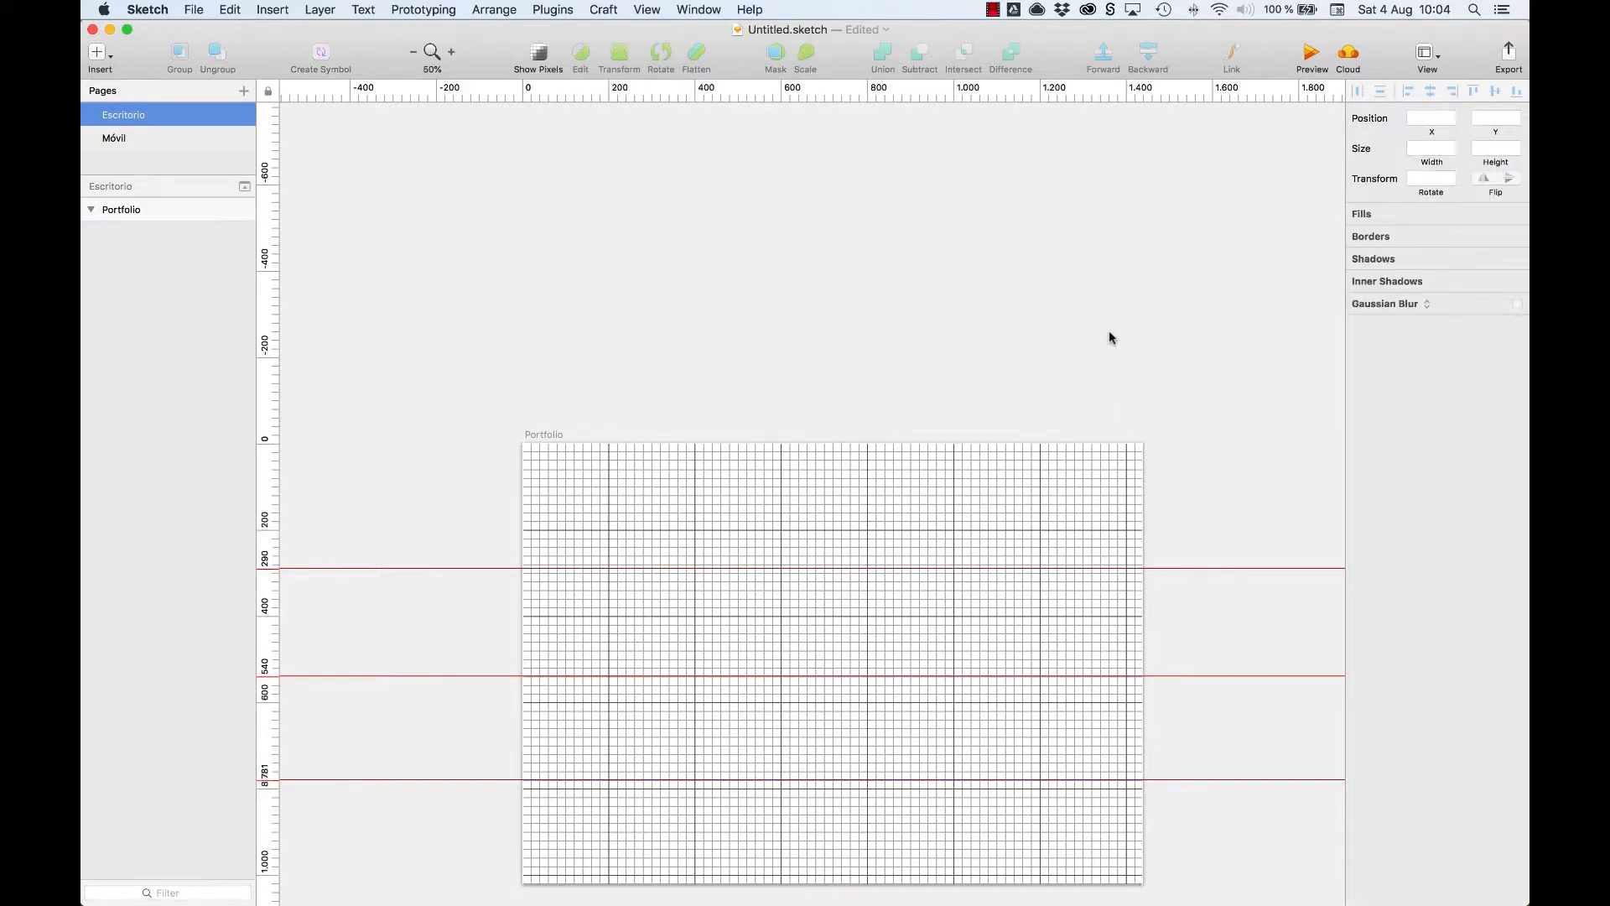
pyautogui.click(1427, 52)
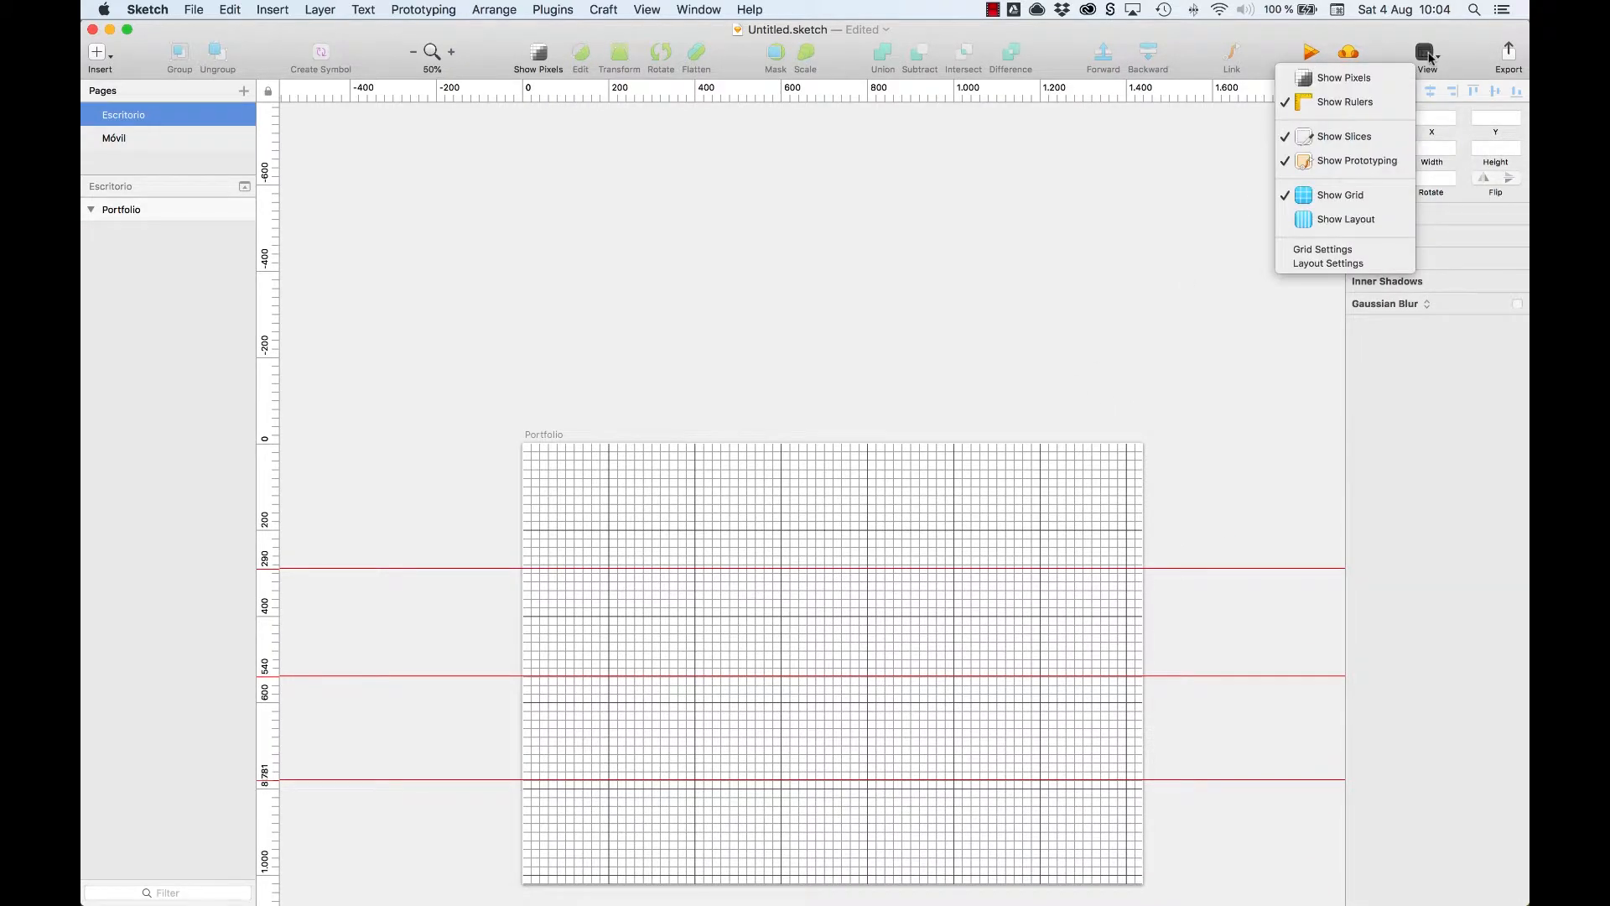
pyautogui.click(1323, 250)
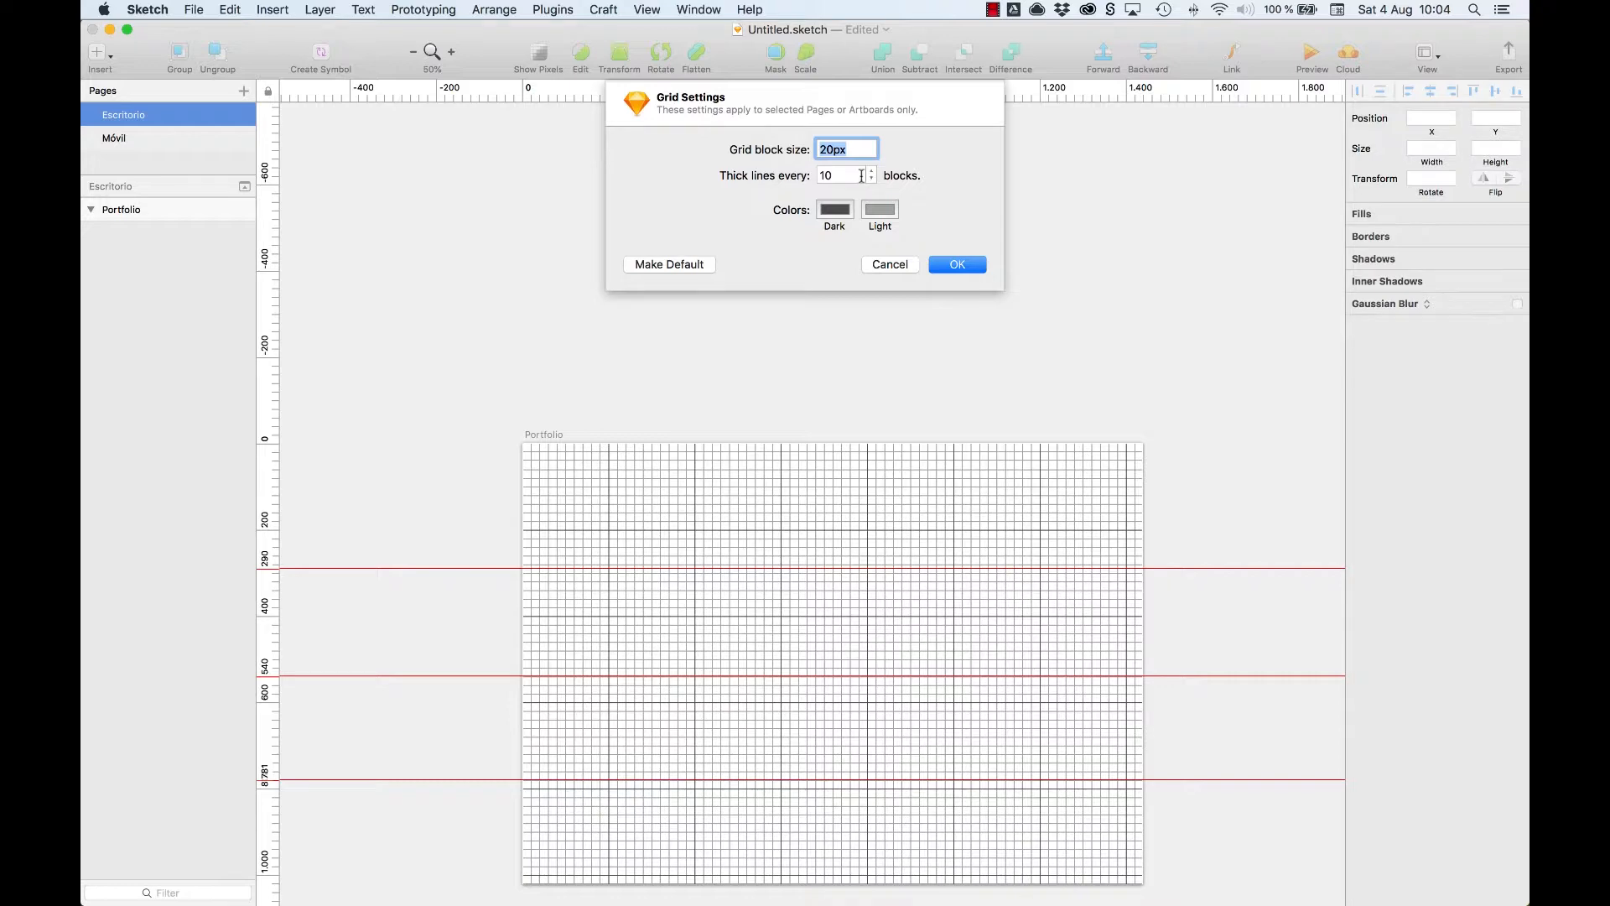
pyautogui.press('Escape')
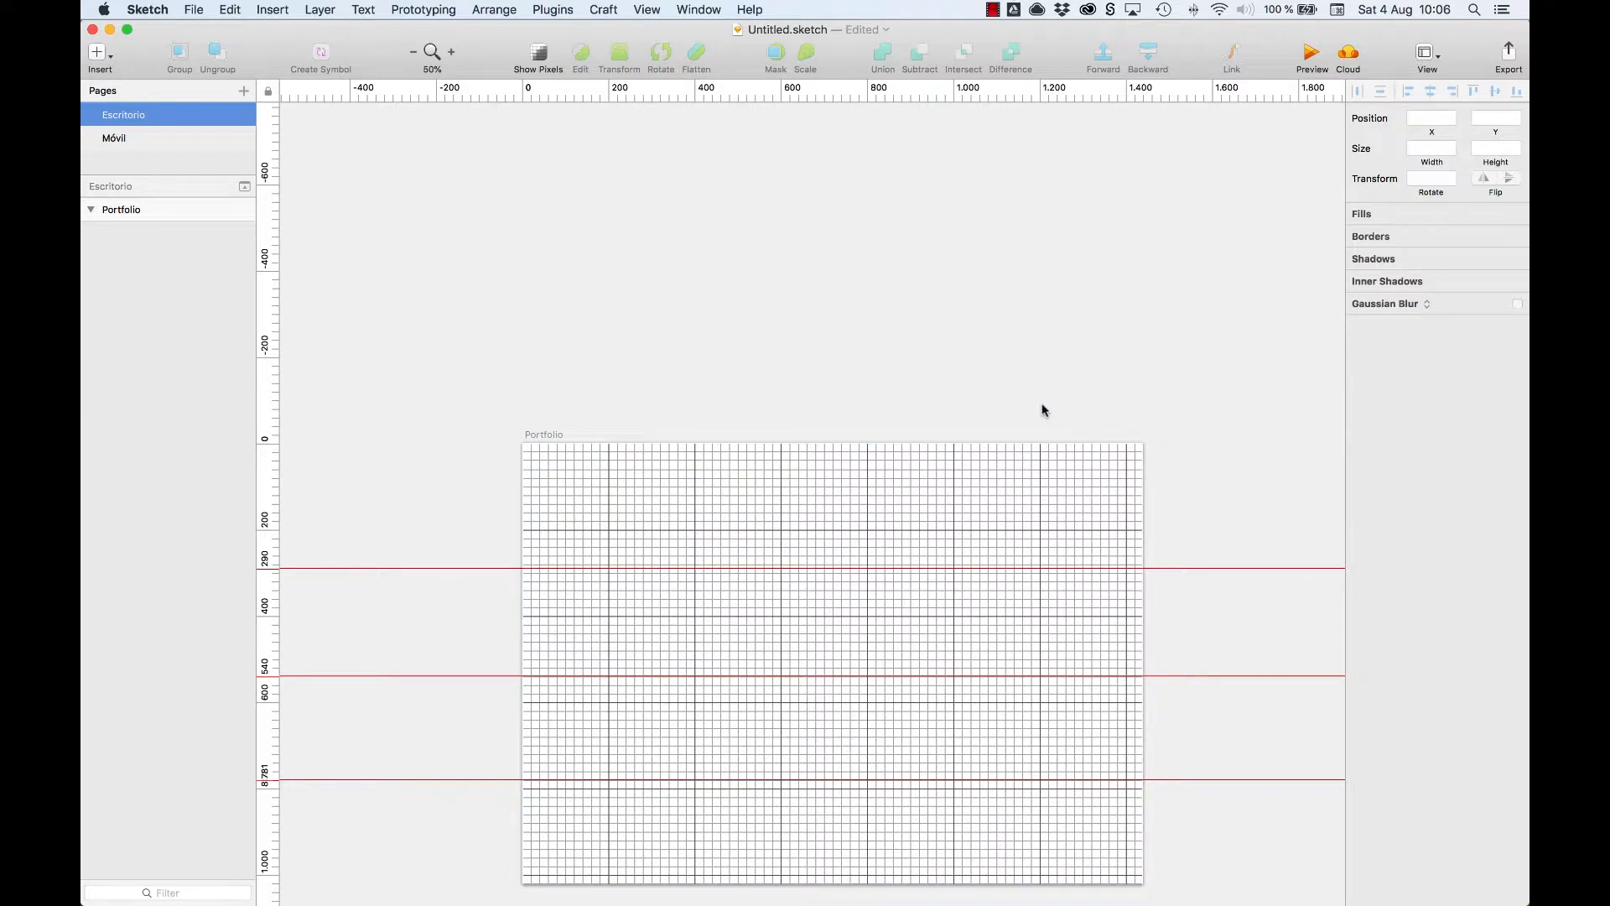
# Hide the grid and show the column layout on the Portfolio artboard.
pyautogui.hotkey('ctrl', 'g')
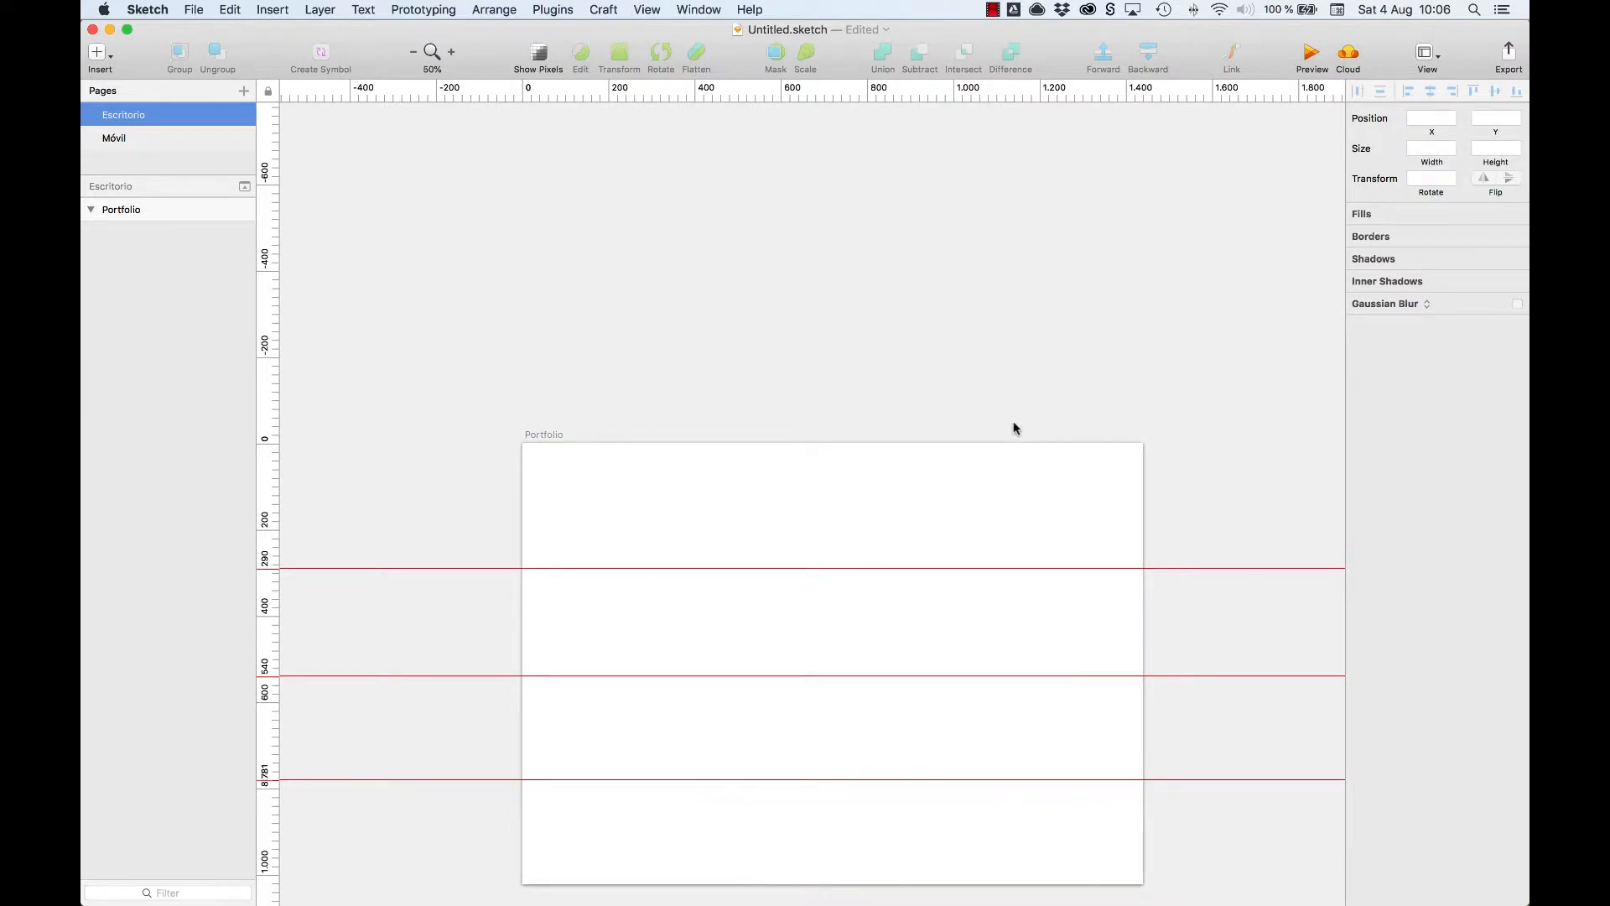
pyautogui.click(1426, 52)
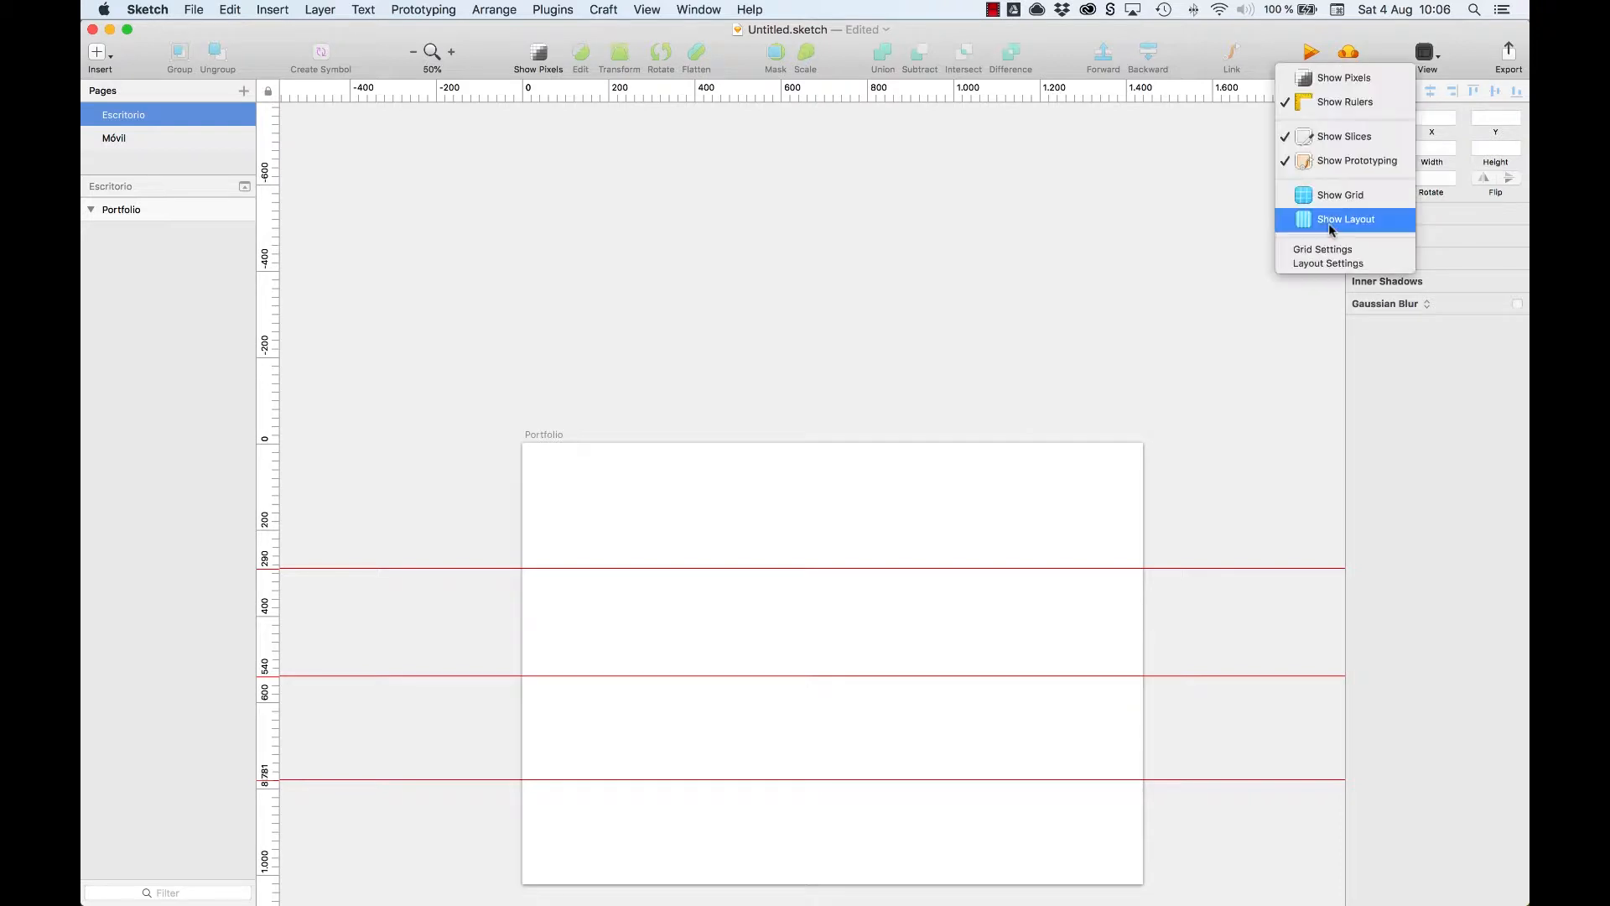
pyautogui.click(1329, 225)
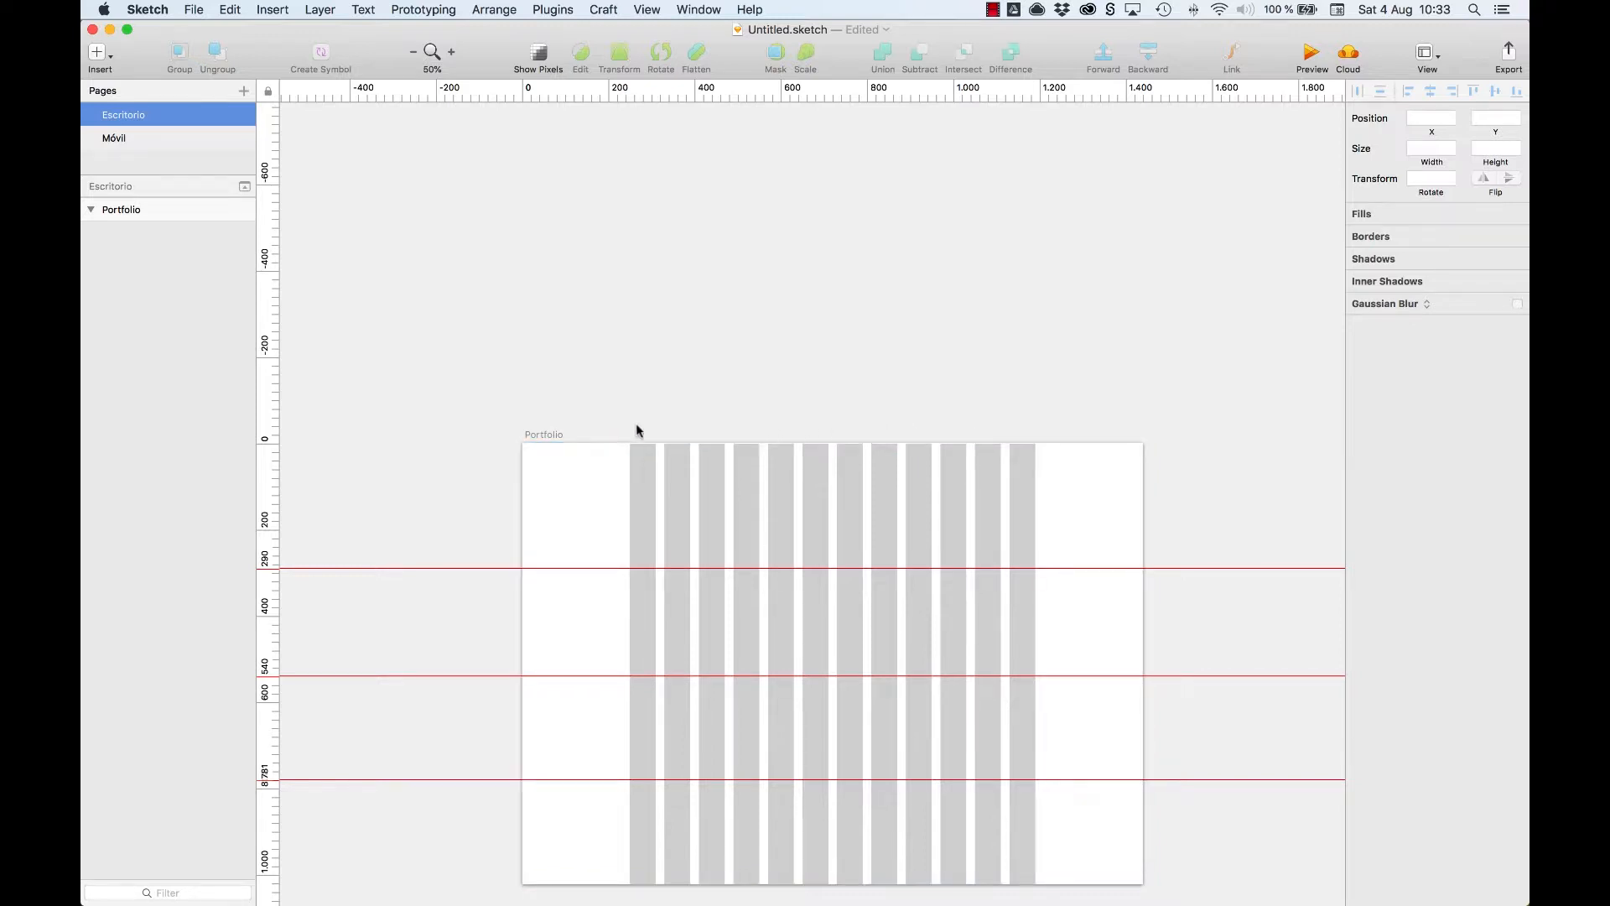
# Set the gutter width to 30 px in the layout settings of the Portfolio artboard.
pyautogui.click(566, 435)
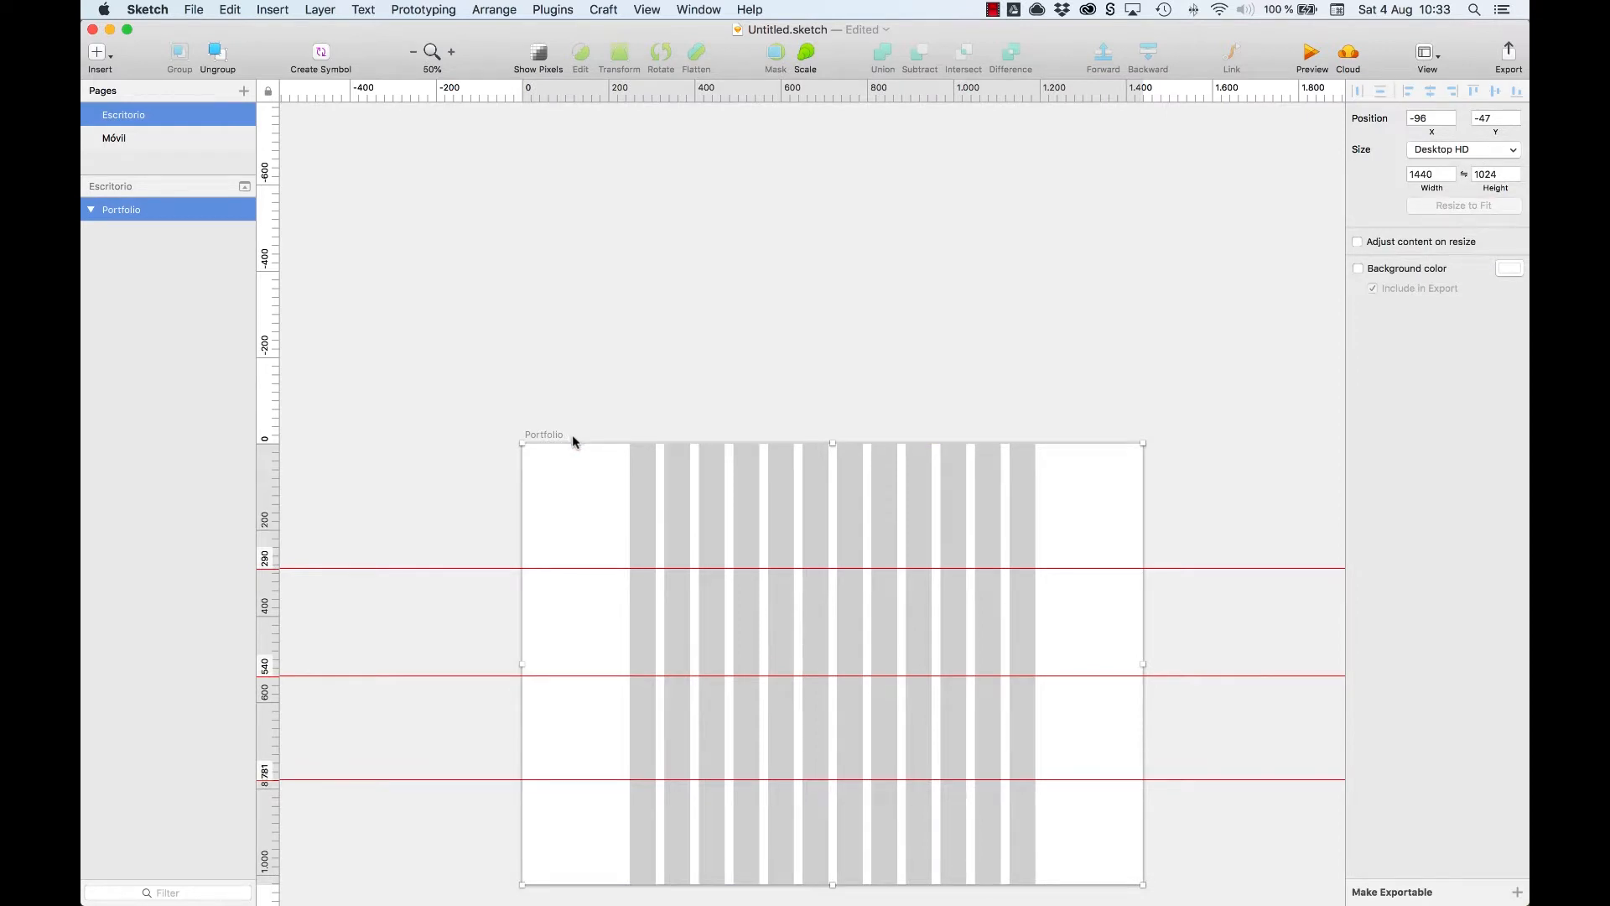
pyautogui.press('super+2')
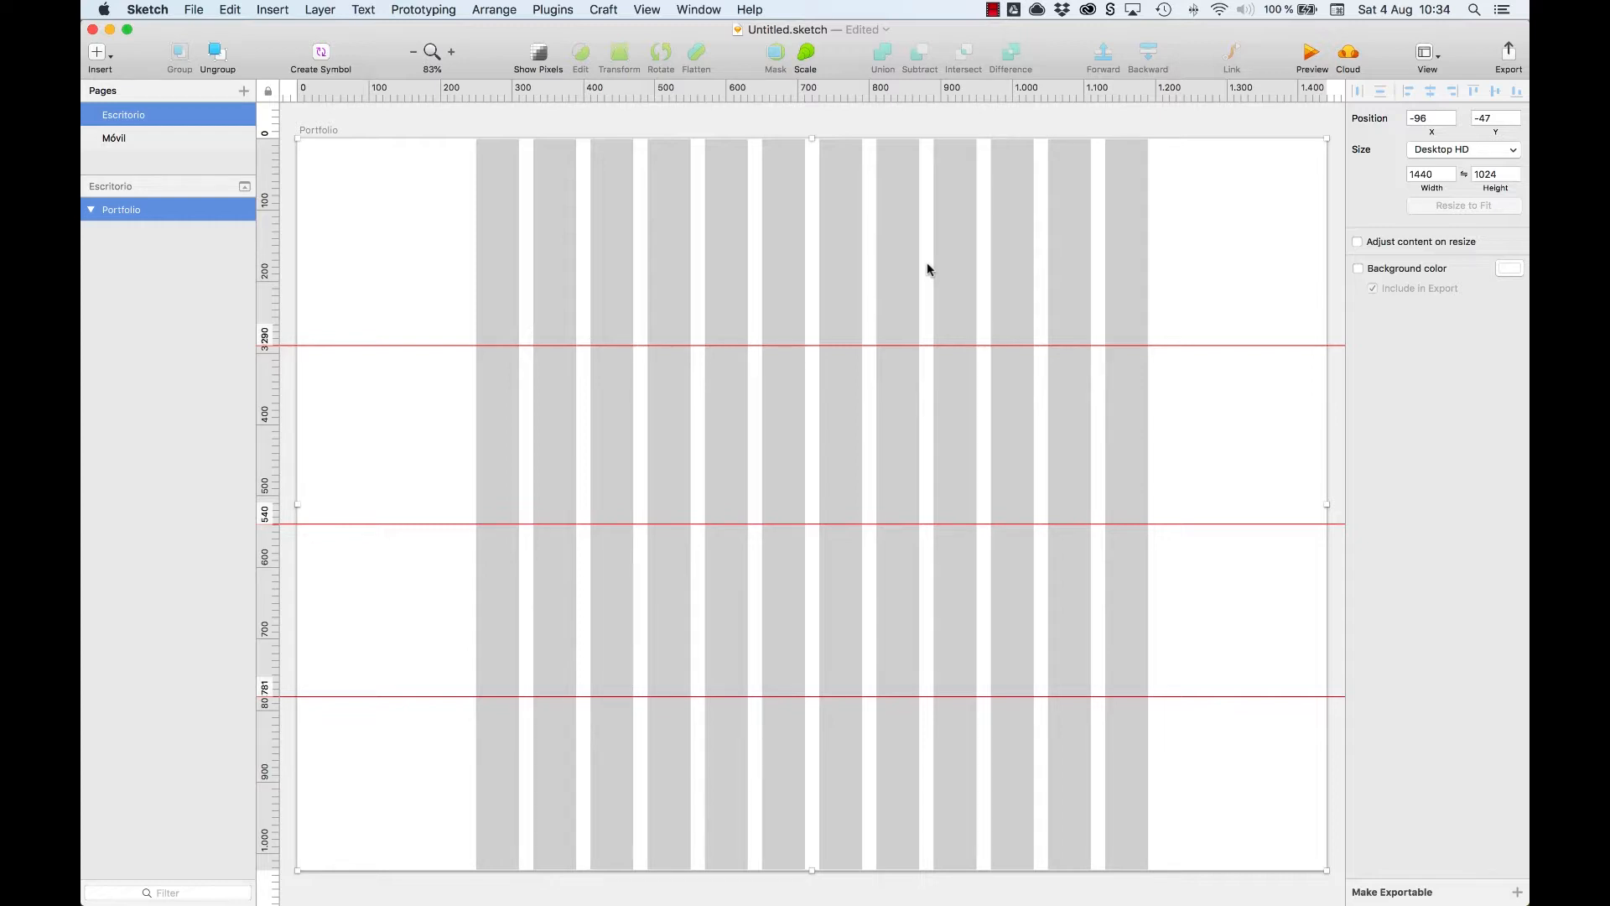
pyautogui.click(1427, 53)
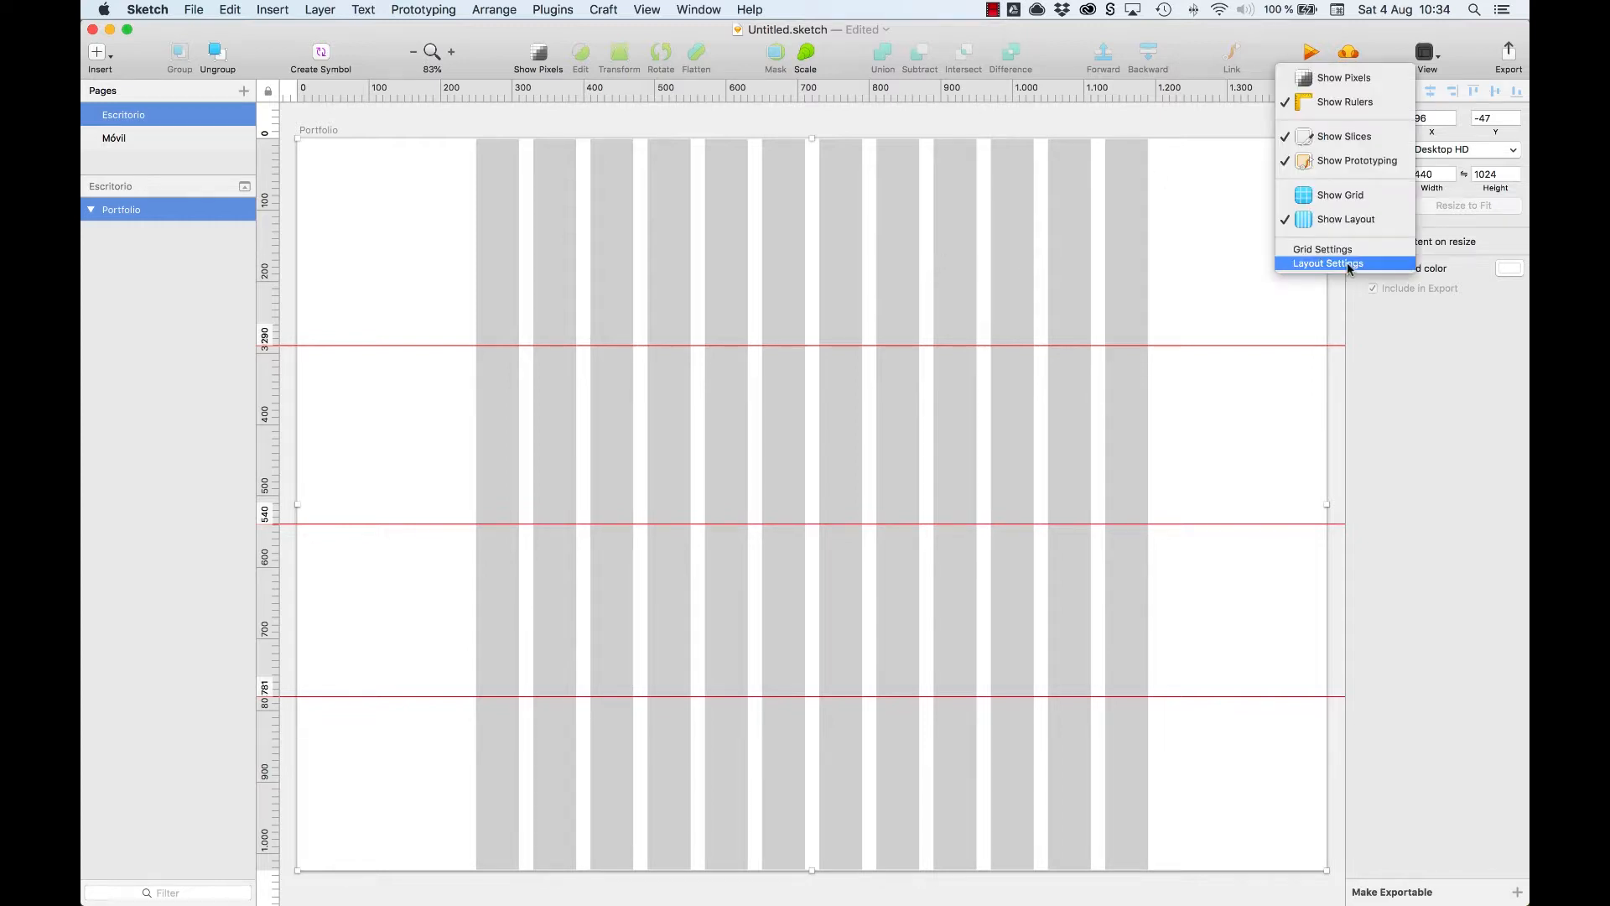
pyautogui.click(1347, 263)
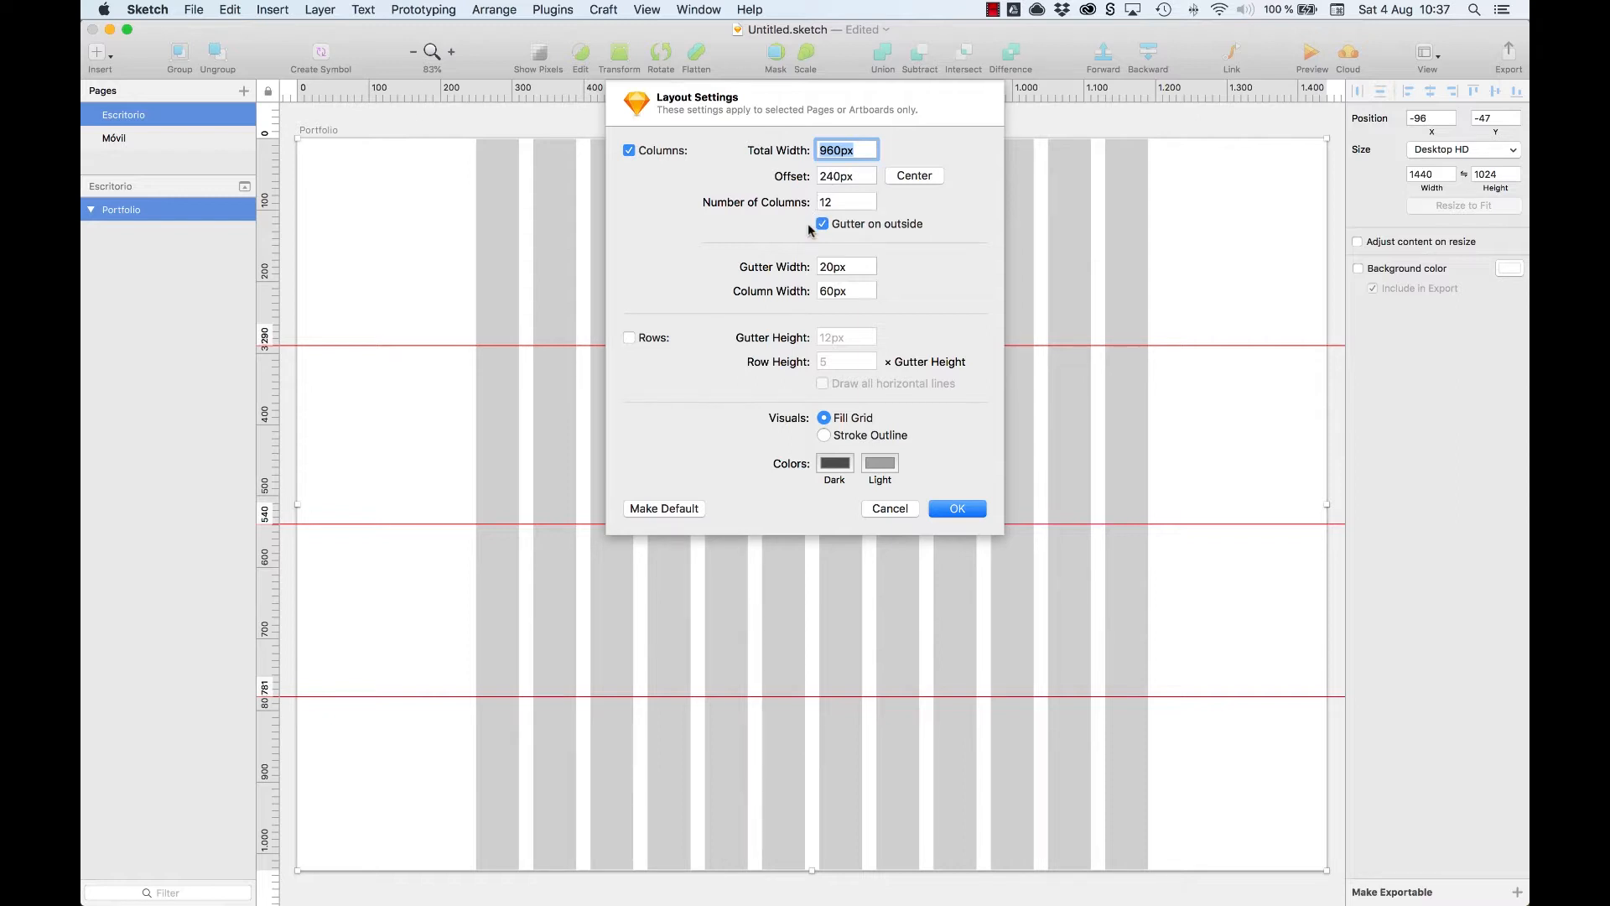
pyautogui.click(824, 269)
pyautogui.press('Up')
pyautogui.press('Up')
pyautogui.press('Up')
pyautogui.press('Up')
pyautogui.press('Up')
pyautogui.press('Up')
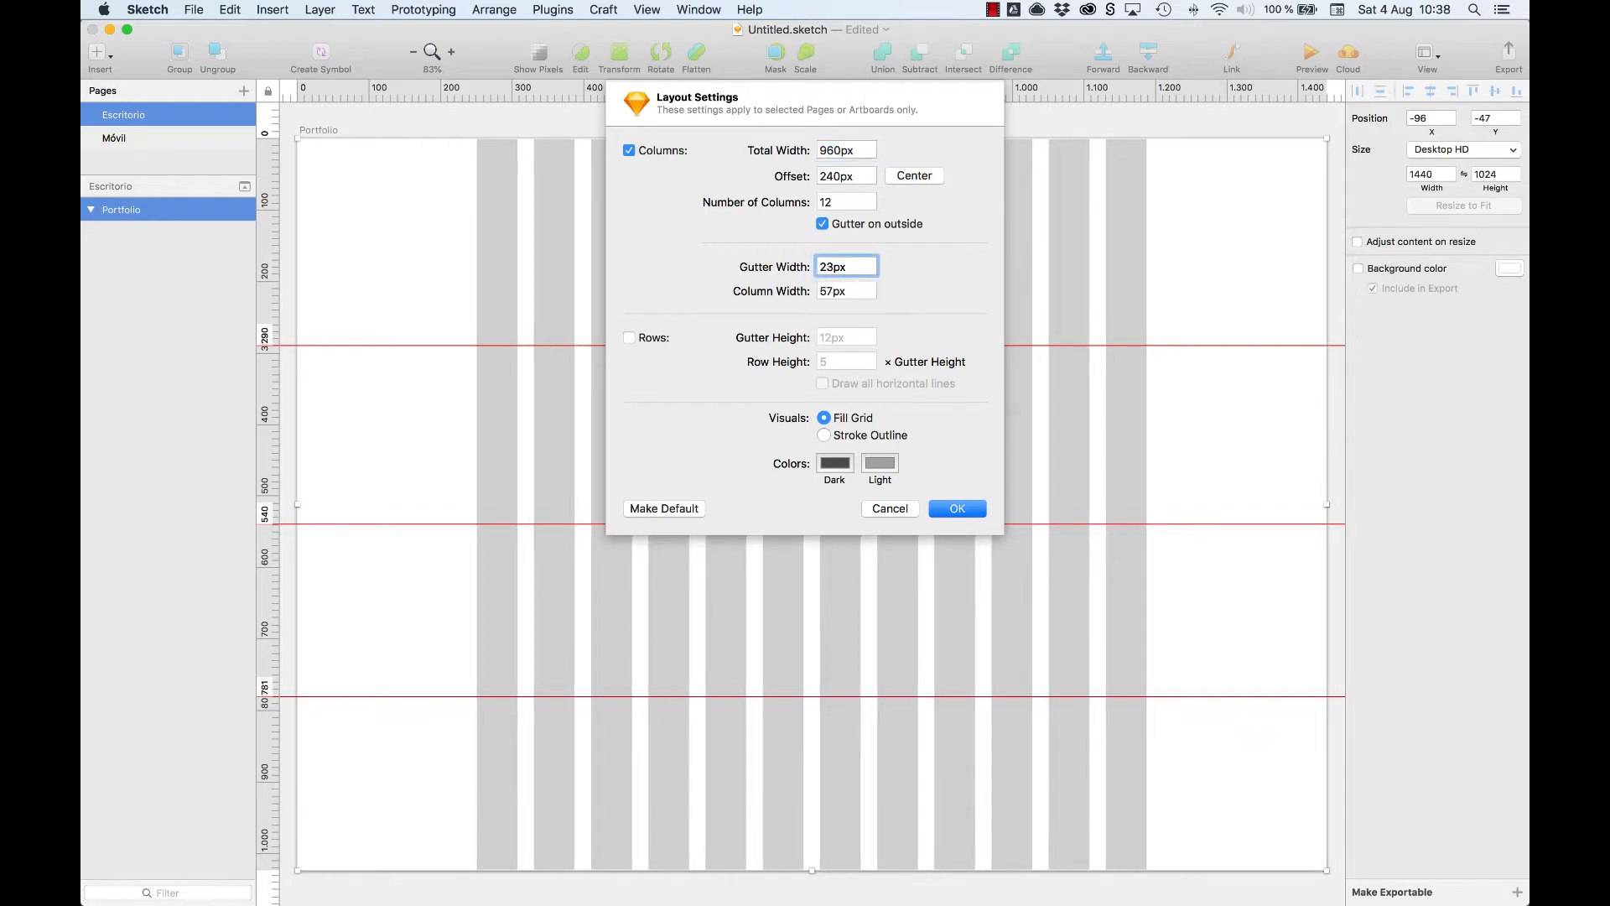
pyautogui.press('Up')
pyautogui.press('Up')
pyautogui.press('Up')
pyautogui.press('Up')
pyautogui.press('Up')
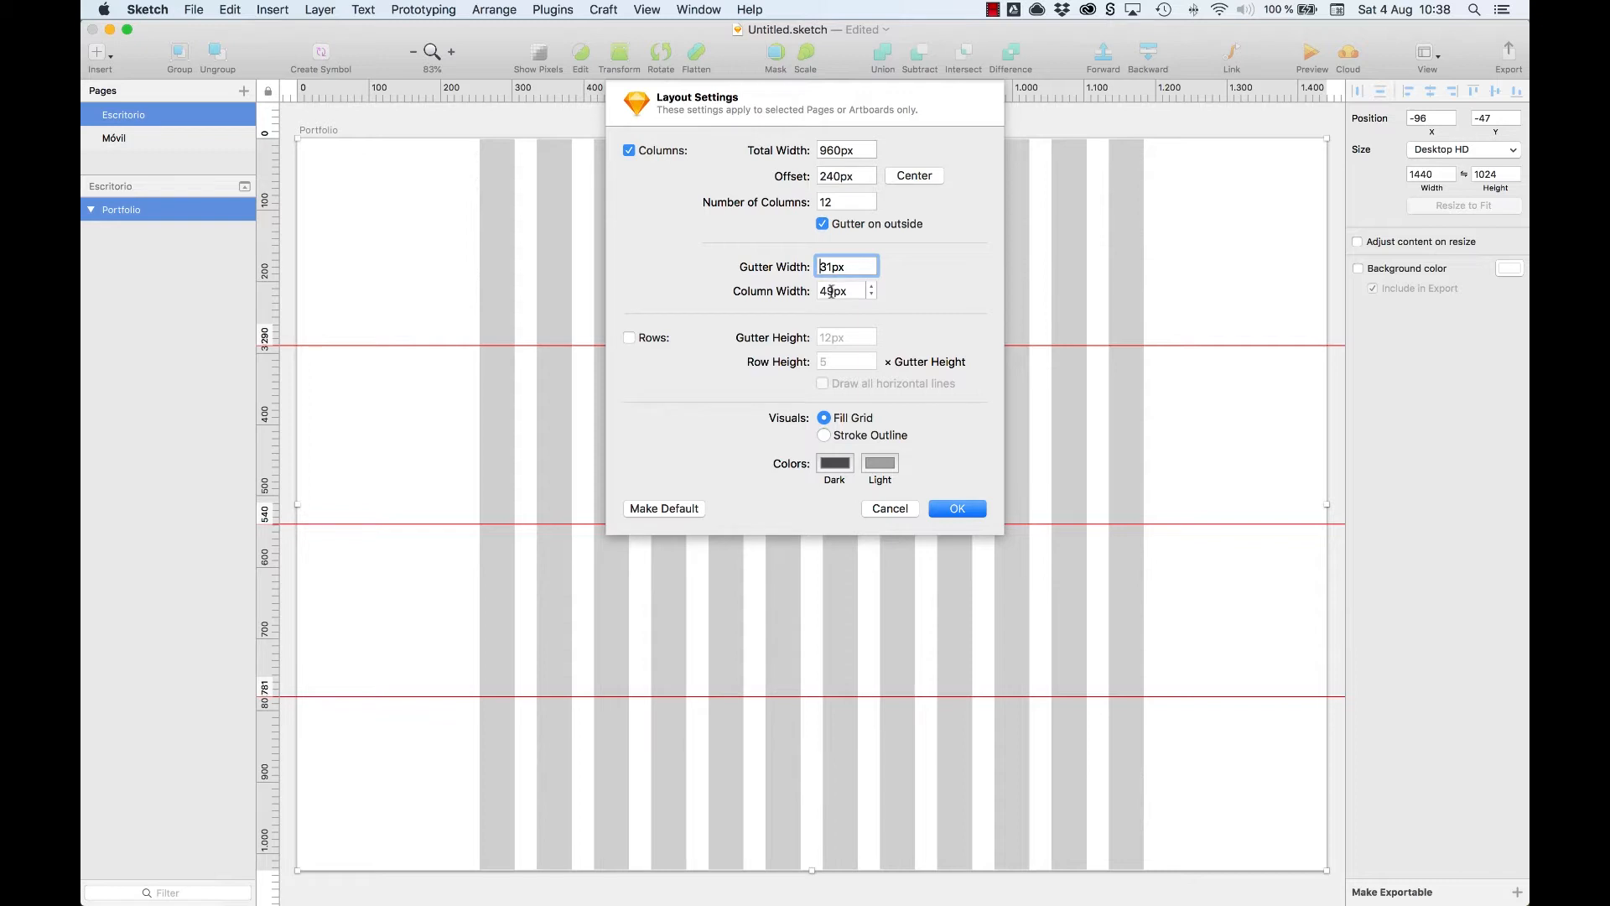
pyautogui.press('Down')
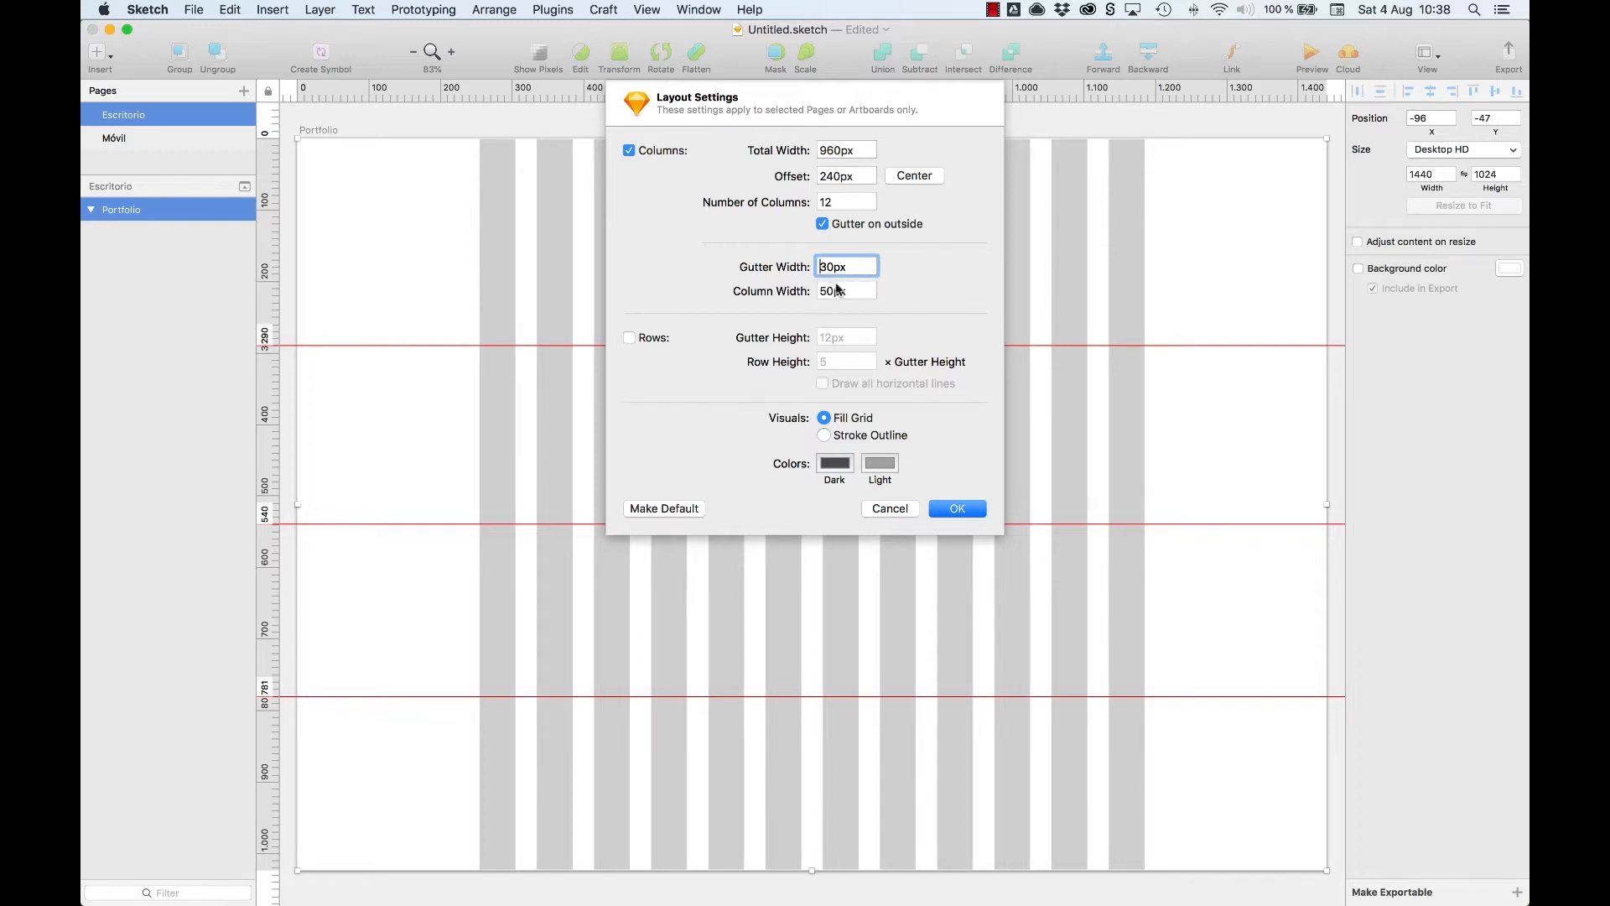
# Preview the row layout and the Stroke Outline visuals in the layout settings, and return to columns only with Fill Grid.
pyautogui.click(630, 338)
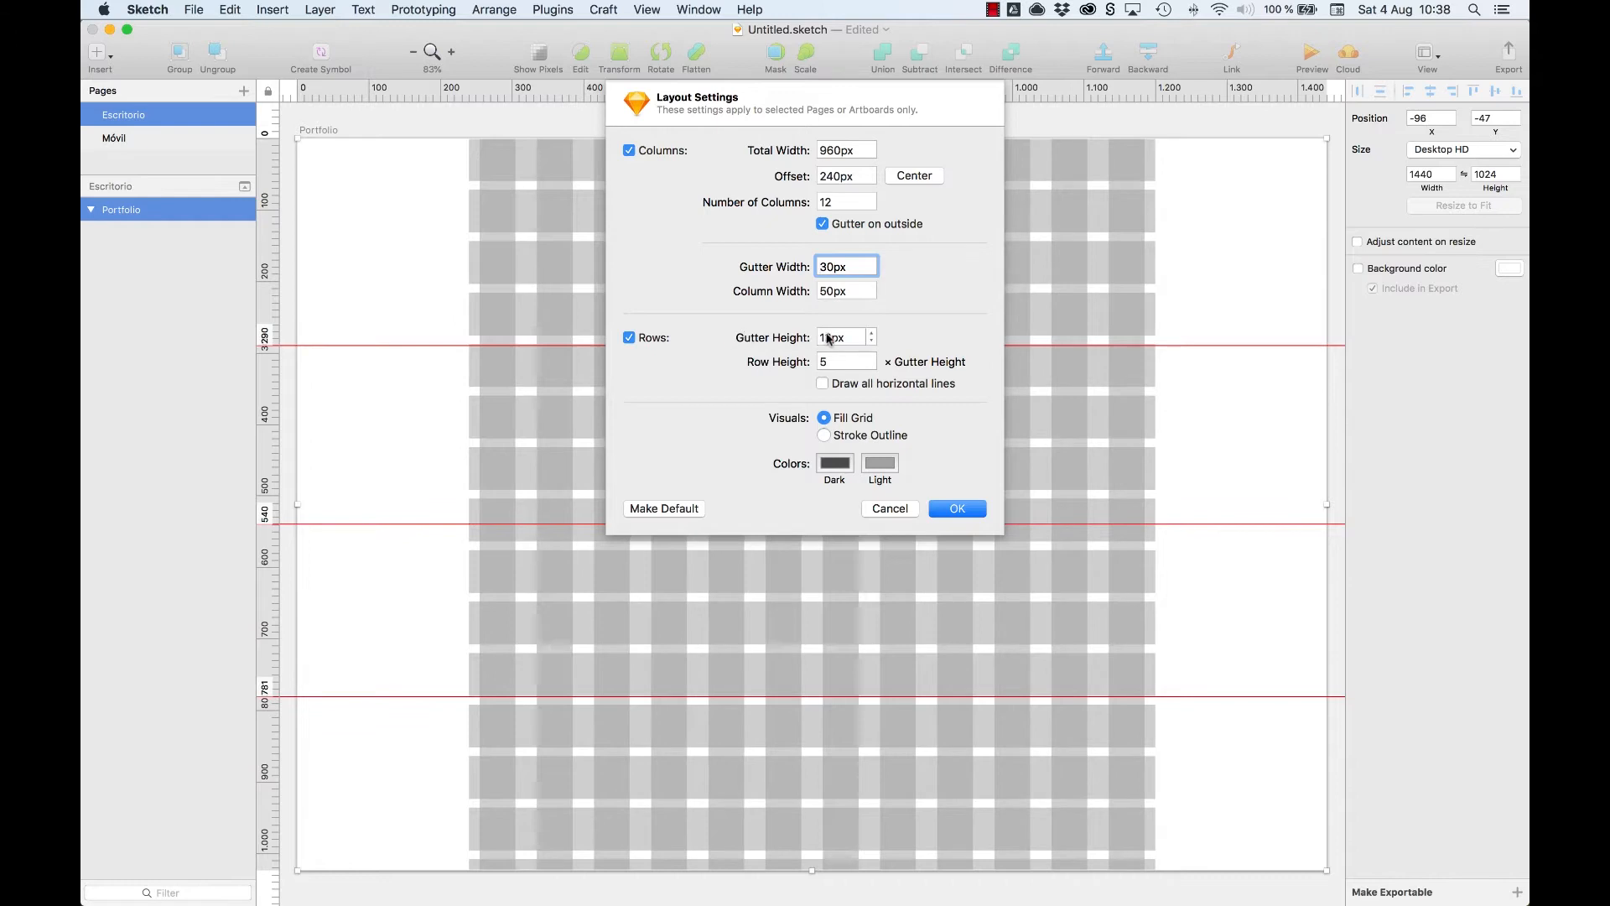
pyautogui.moveTo(844, 337); pyautogui.dragTo(817, 363)
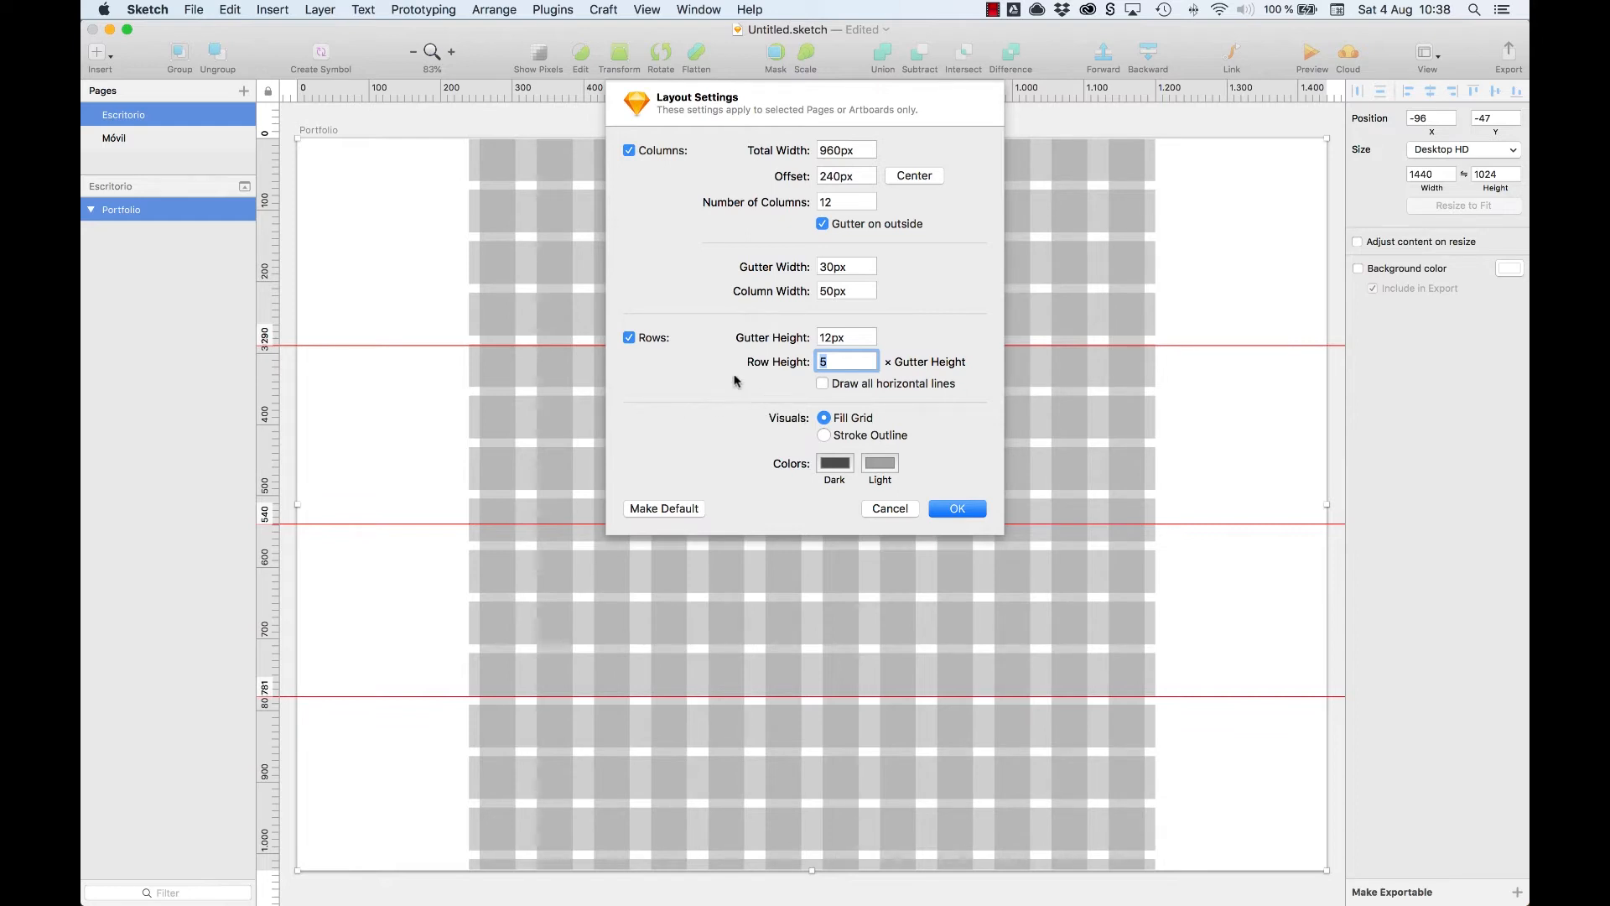
pyautogui.click(629, 337)
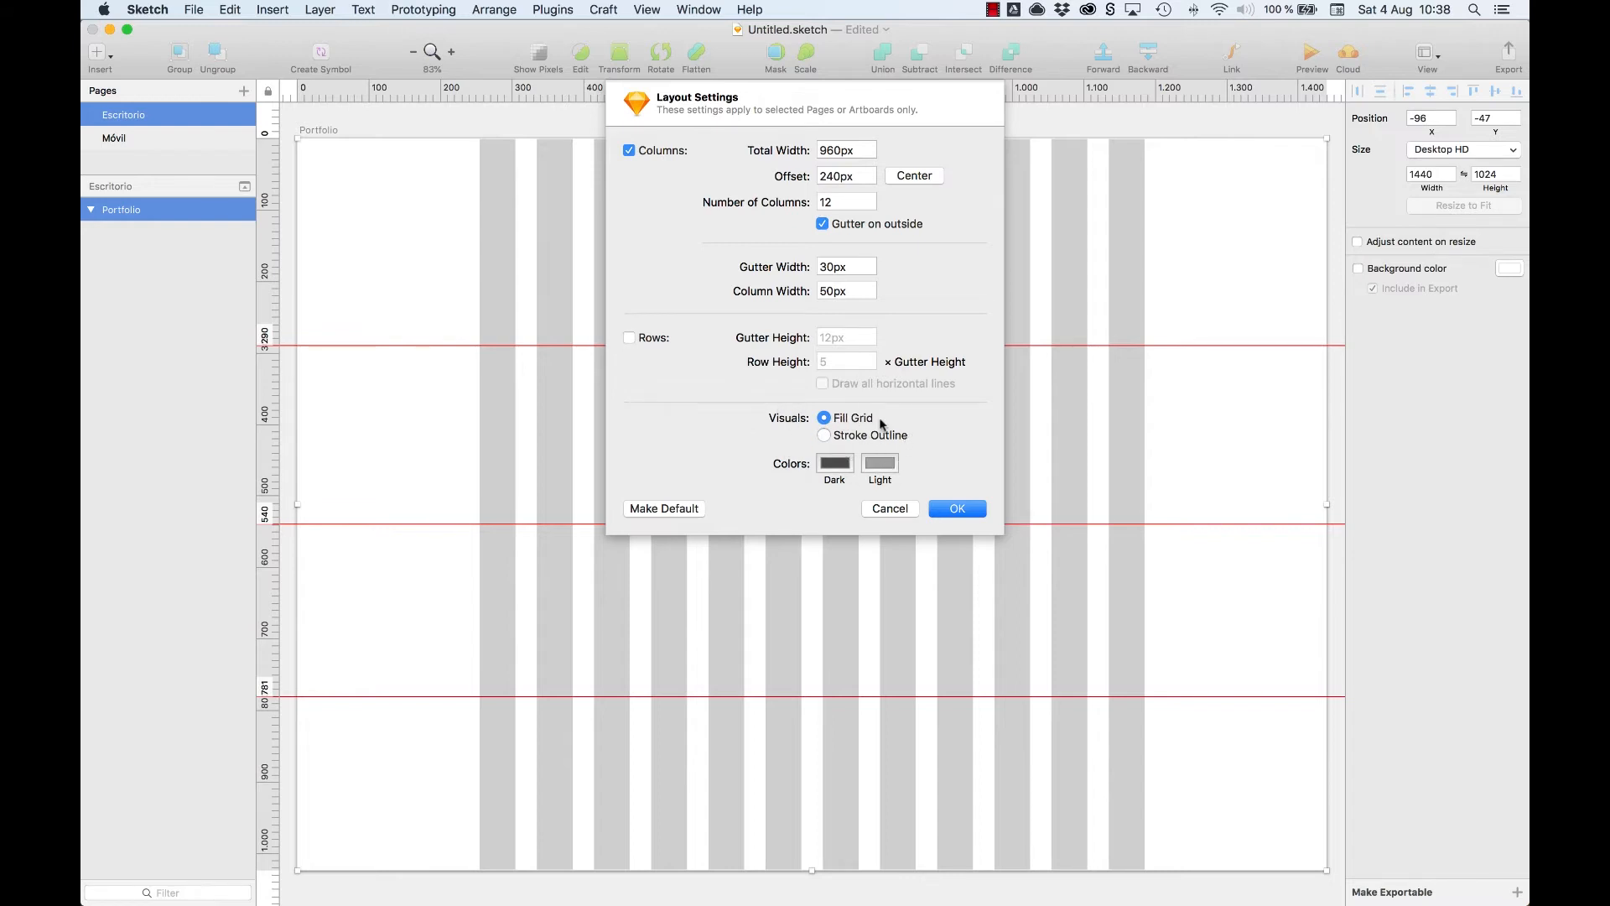
pyautogui.click(851, 437)
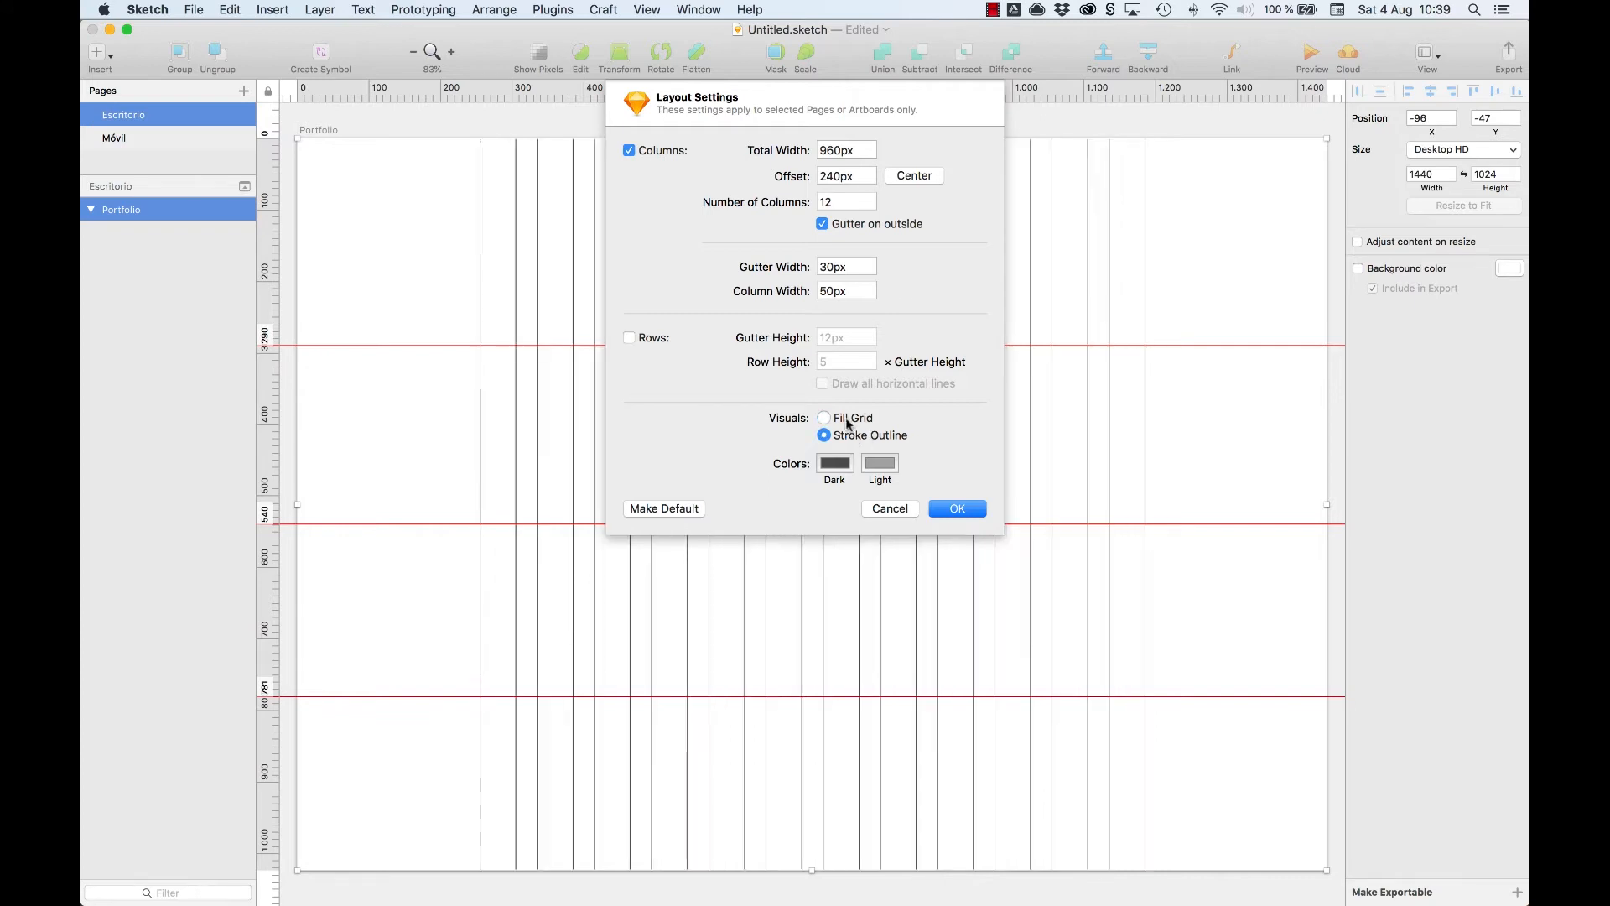
pyautogui.click(831, 418)
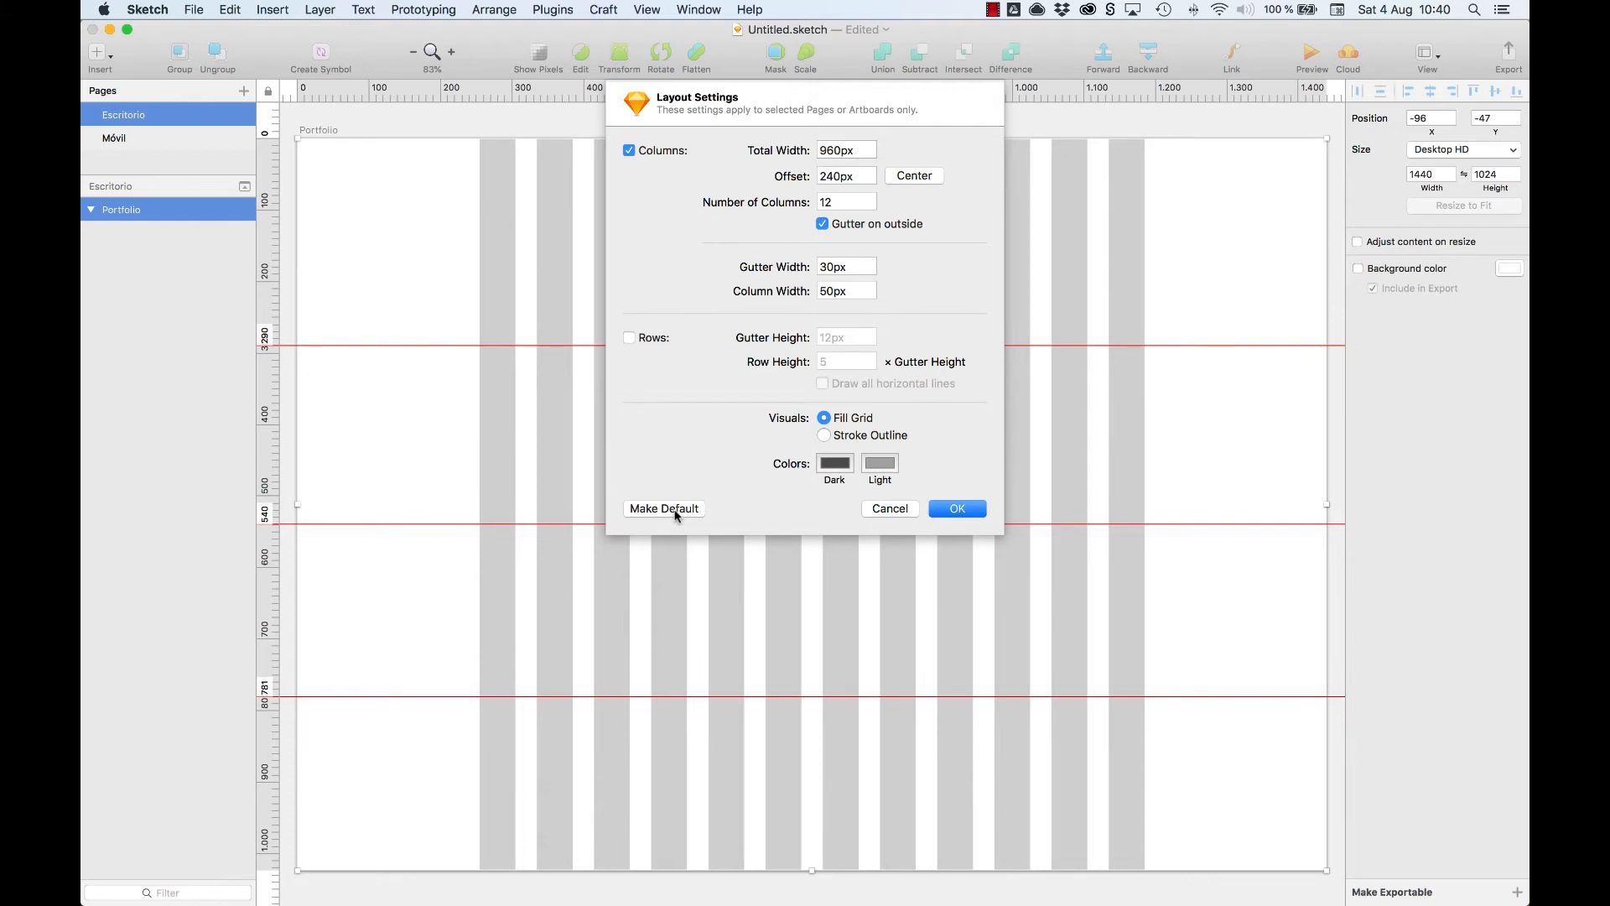
# Set the column layout's total width to 1320 px and its offset to 60 px.
pyautogui.click(838, 151)
pyautogui.write('1320')
pyautogui.press('Tab')
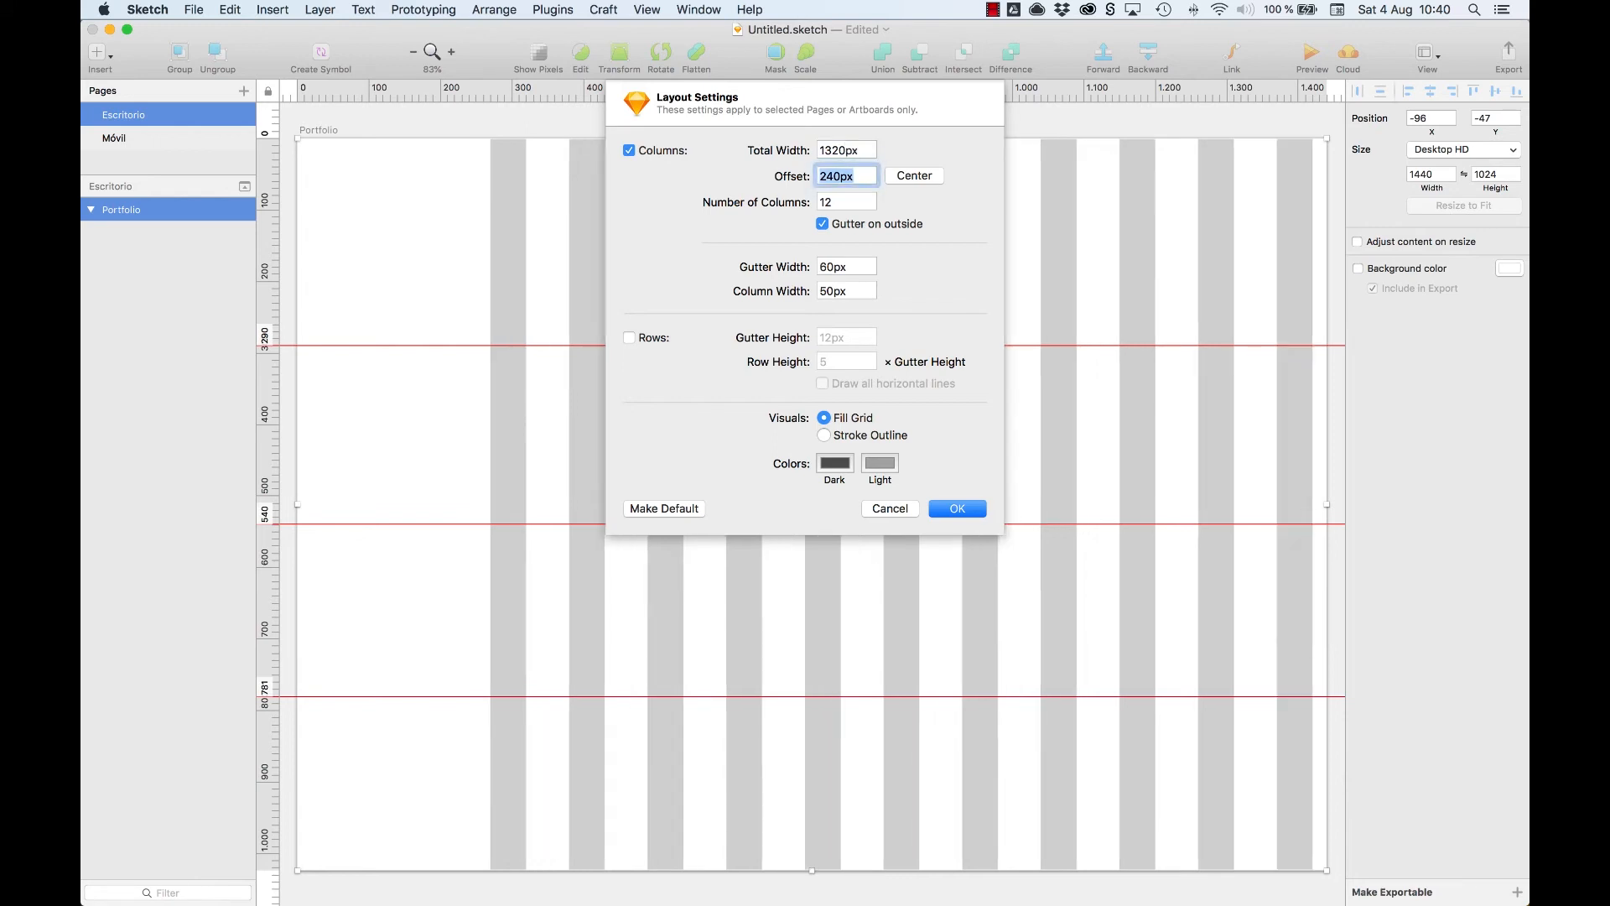
pyautogui.write('60')
pyautogui.press('Tab')
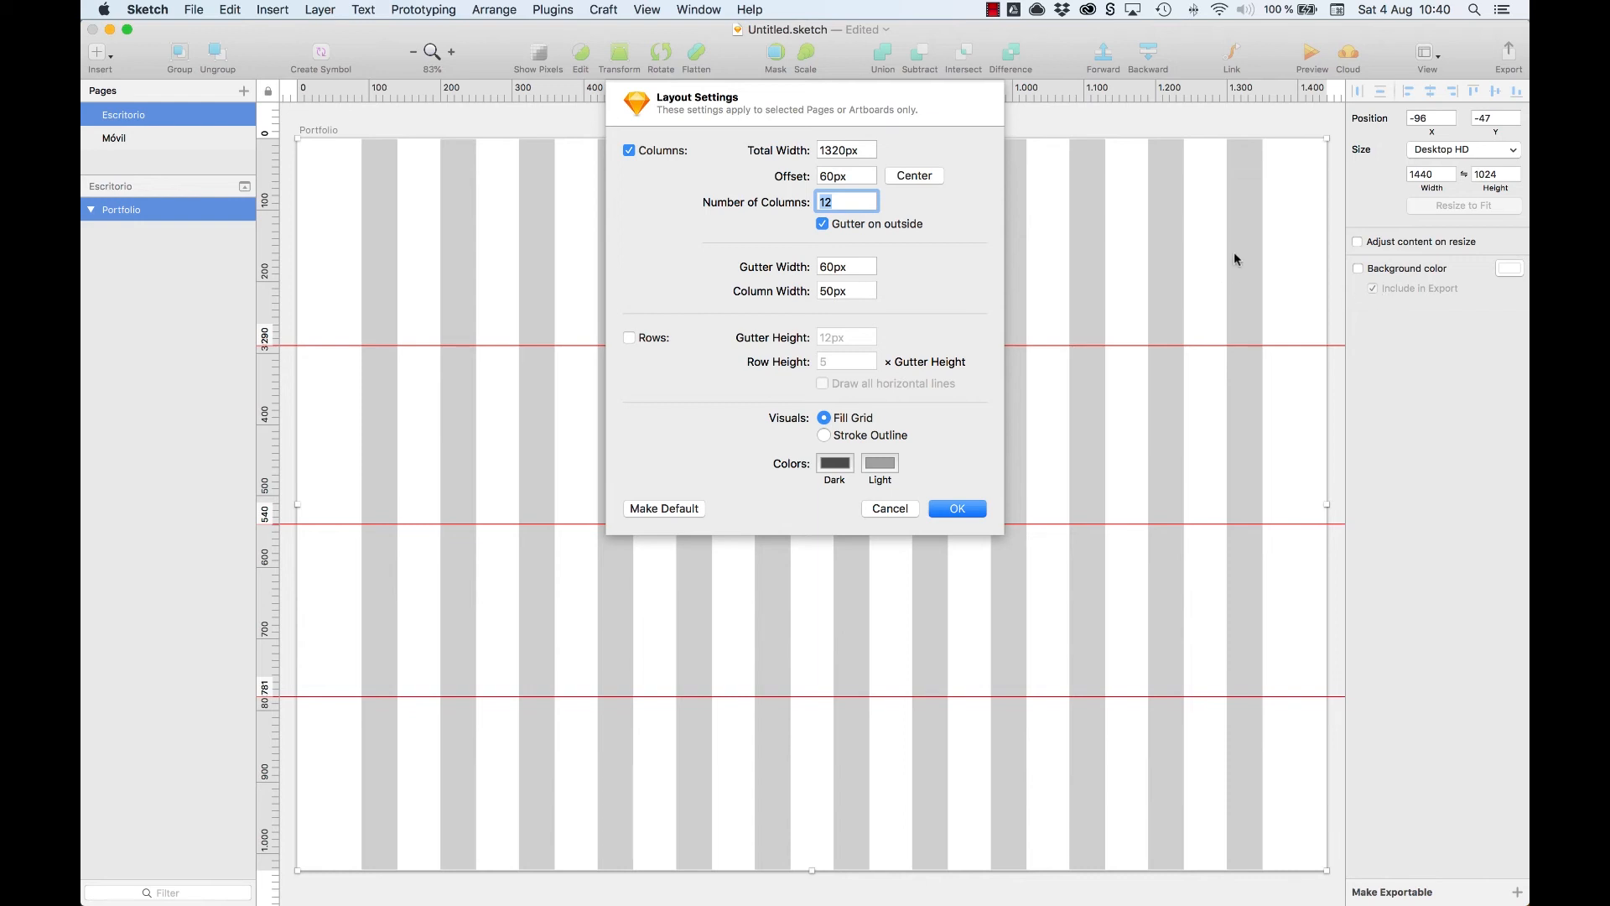
# Turn off the outside gutter, set the gutter width to 20 px, and apply the layout settings to the Portfolio artboard.
pyautogui.click(873, 230)
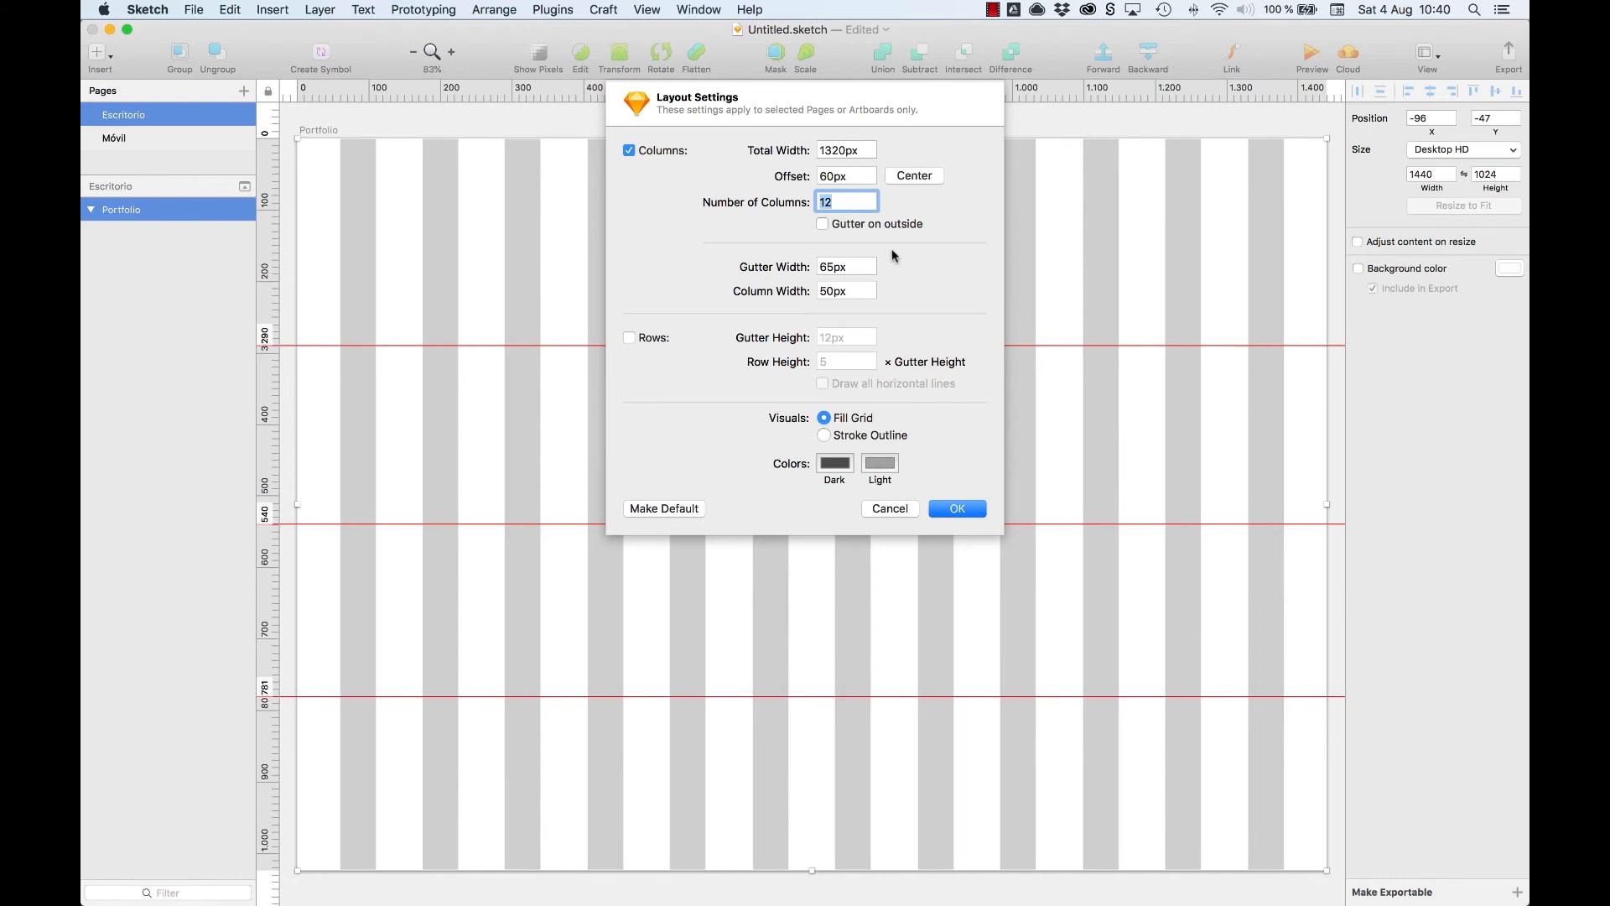
pyautogui.click(869, 266)
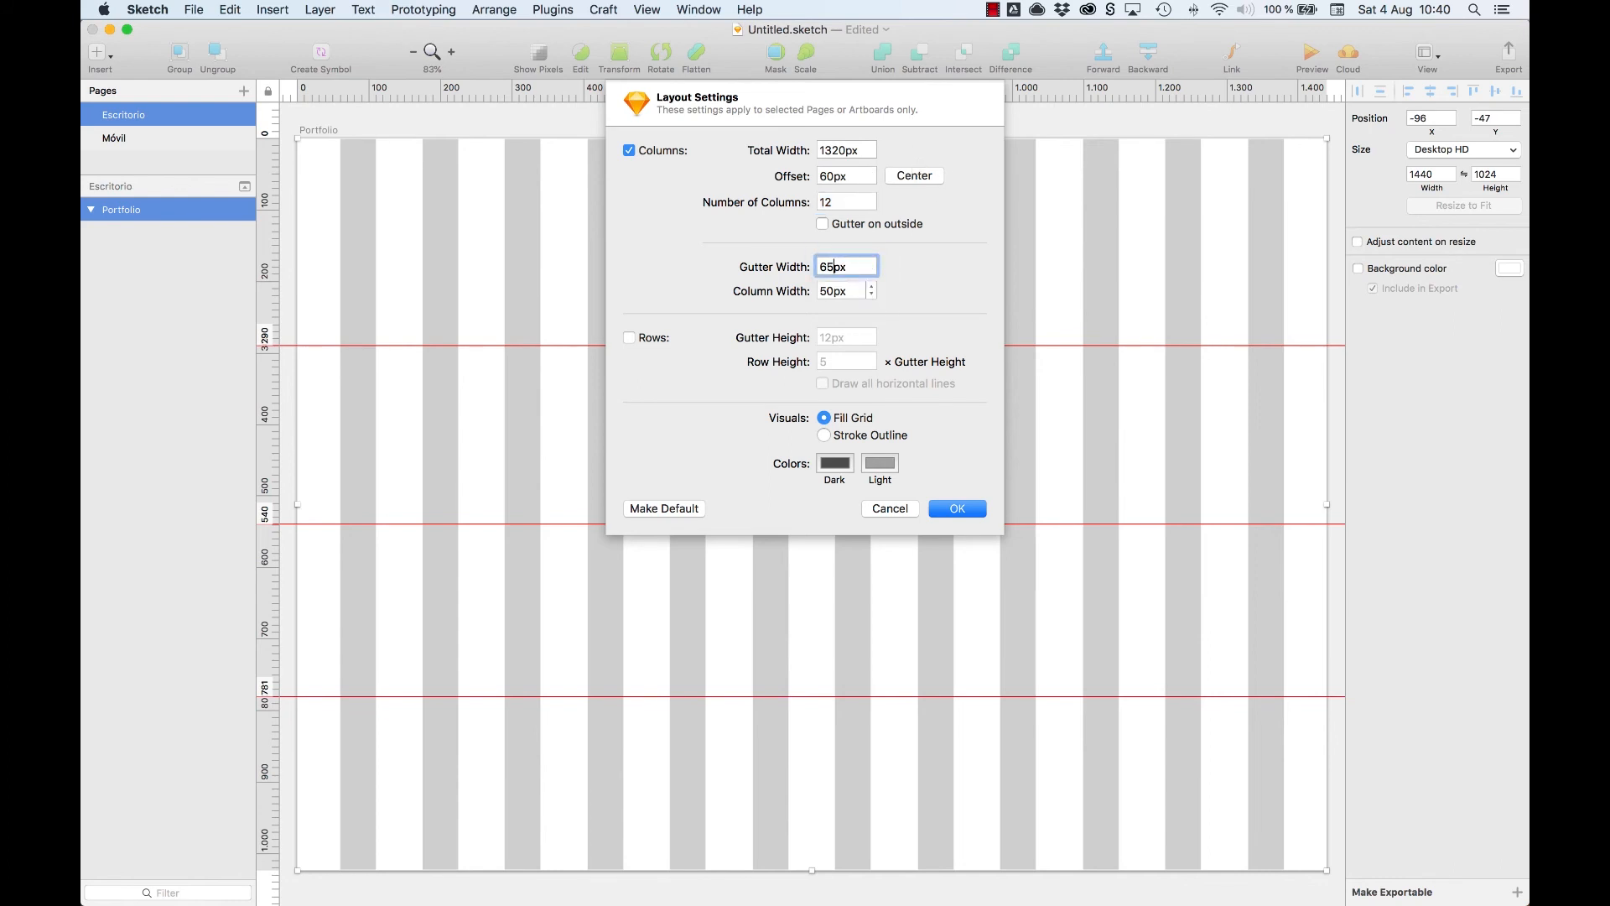
pyautogui.moveTo(834, 266); pyautogui.dragTo(817, 267)
pyautogui.write('20')
pyautogui.press('Tab')
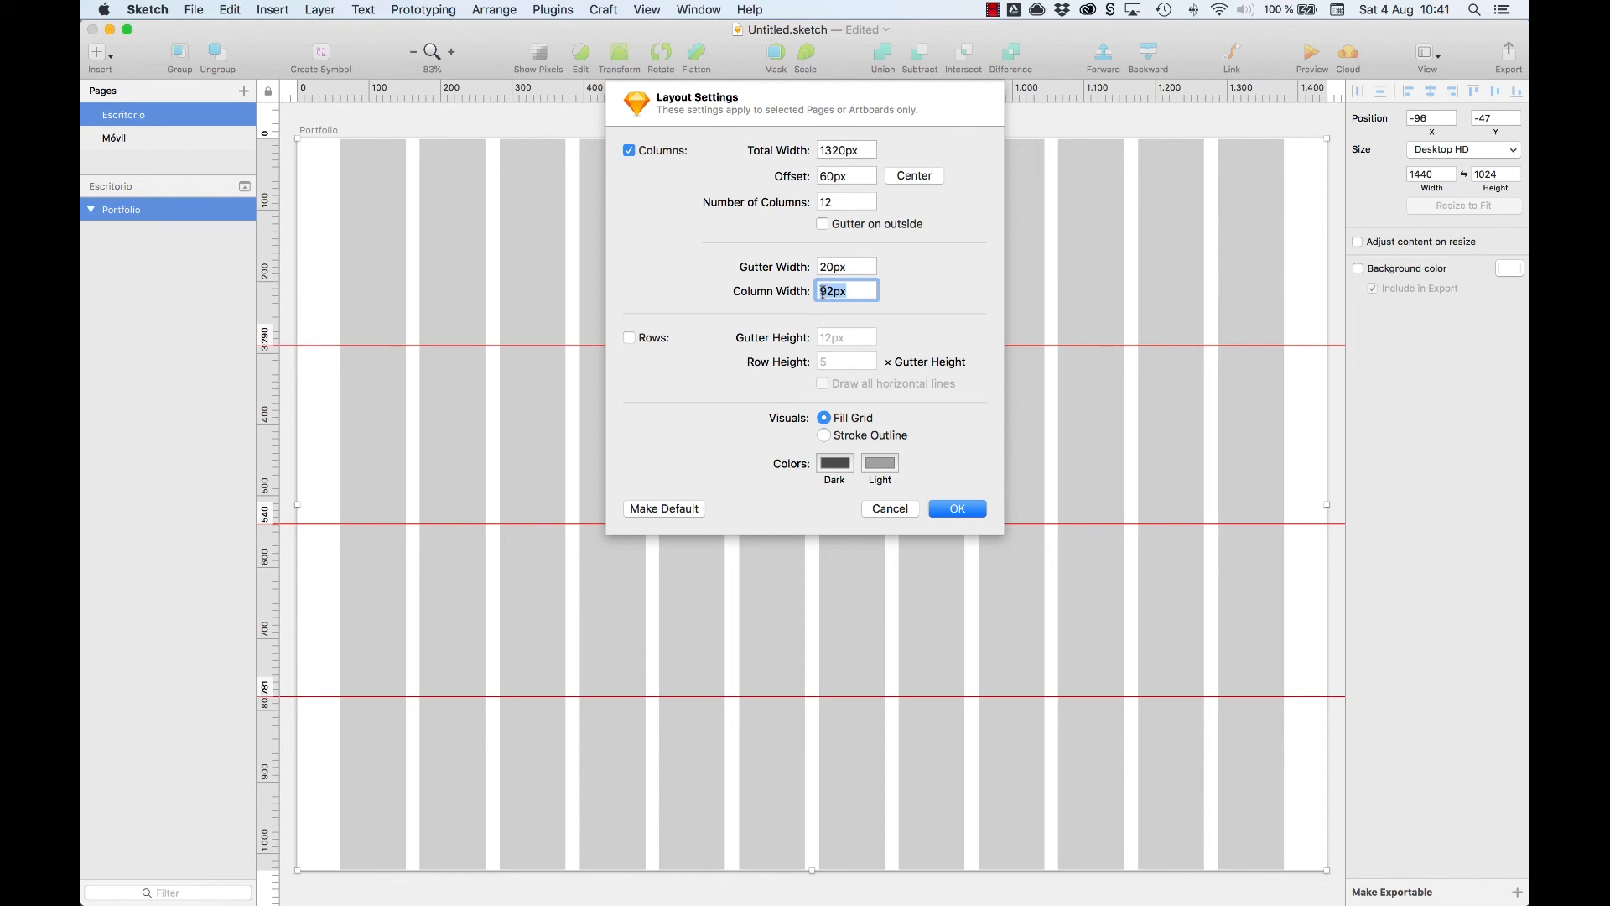
pyautogui.click(952, 509)
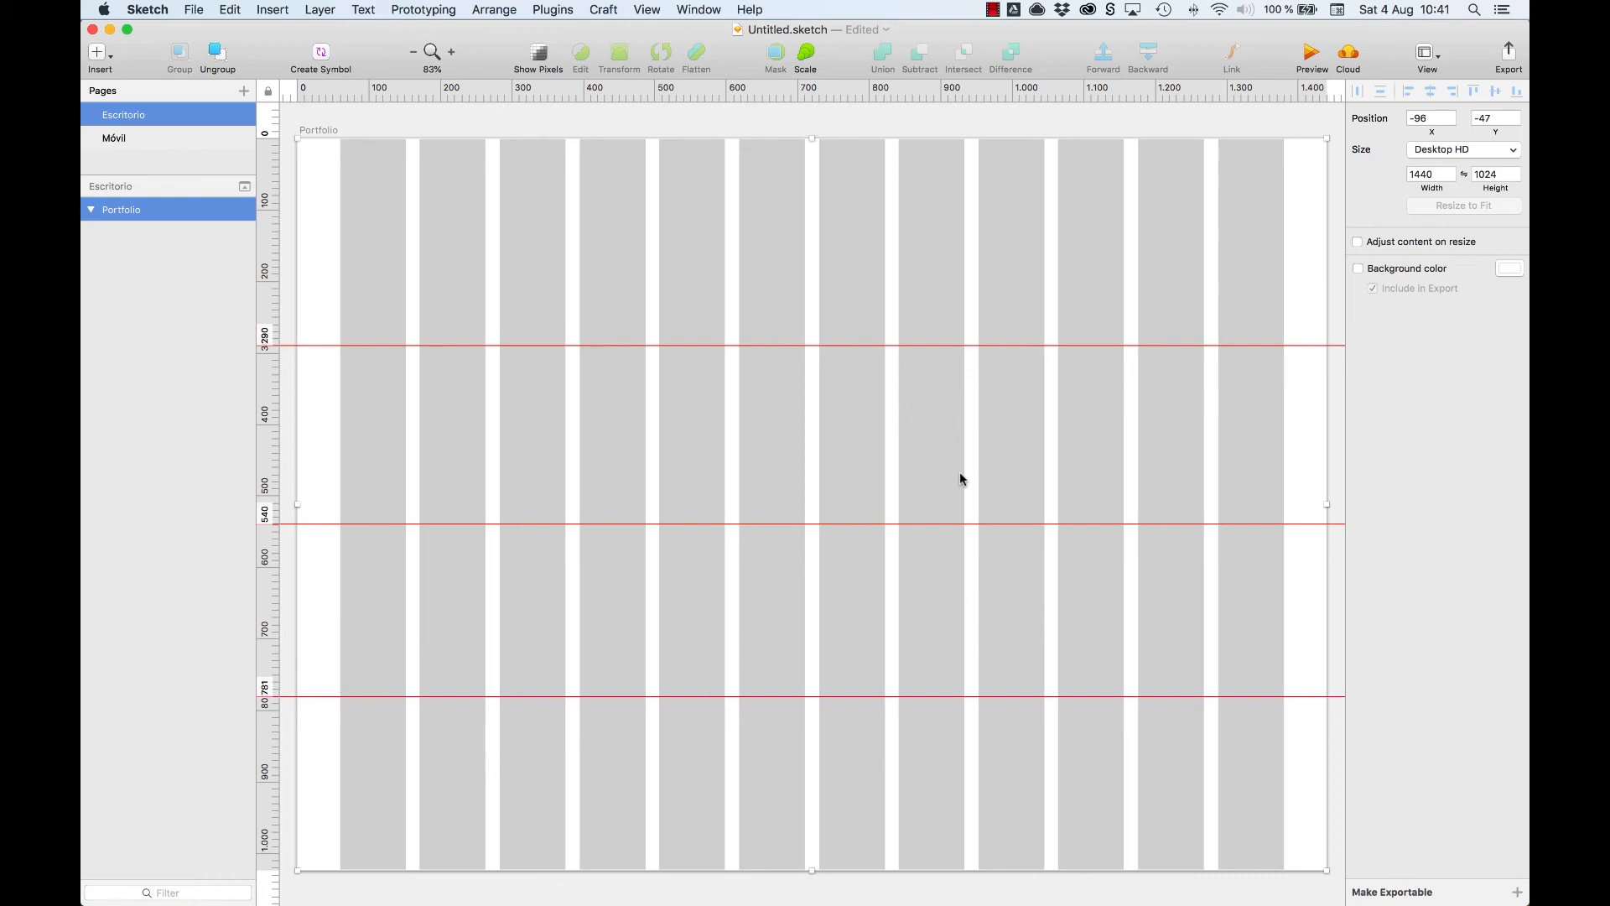
pyautogui.press('super+minus')
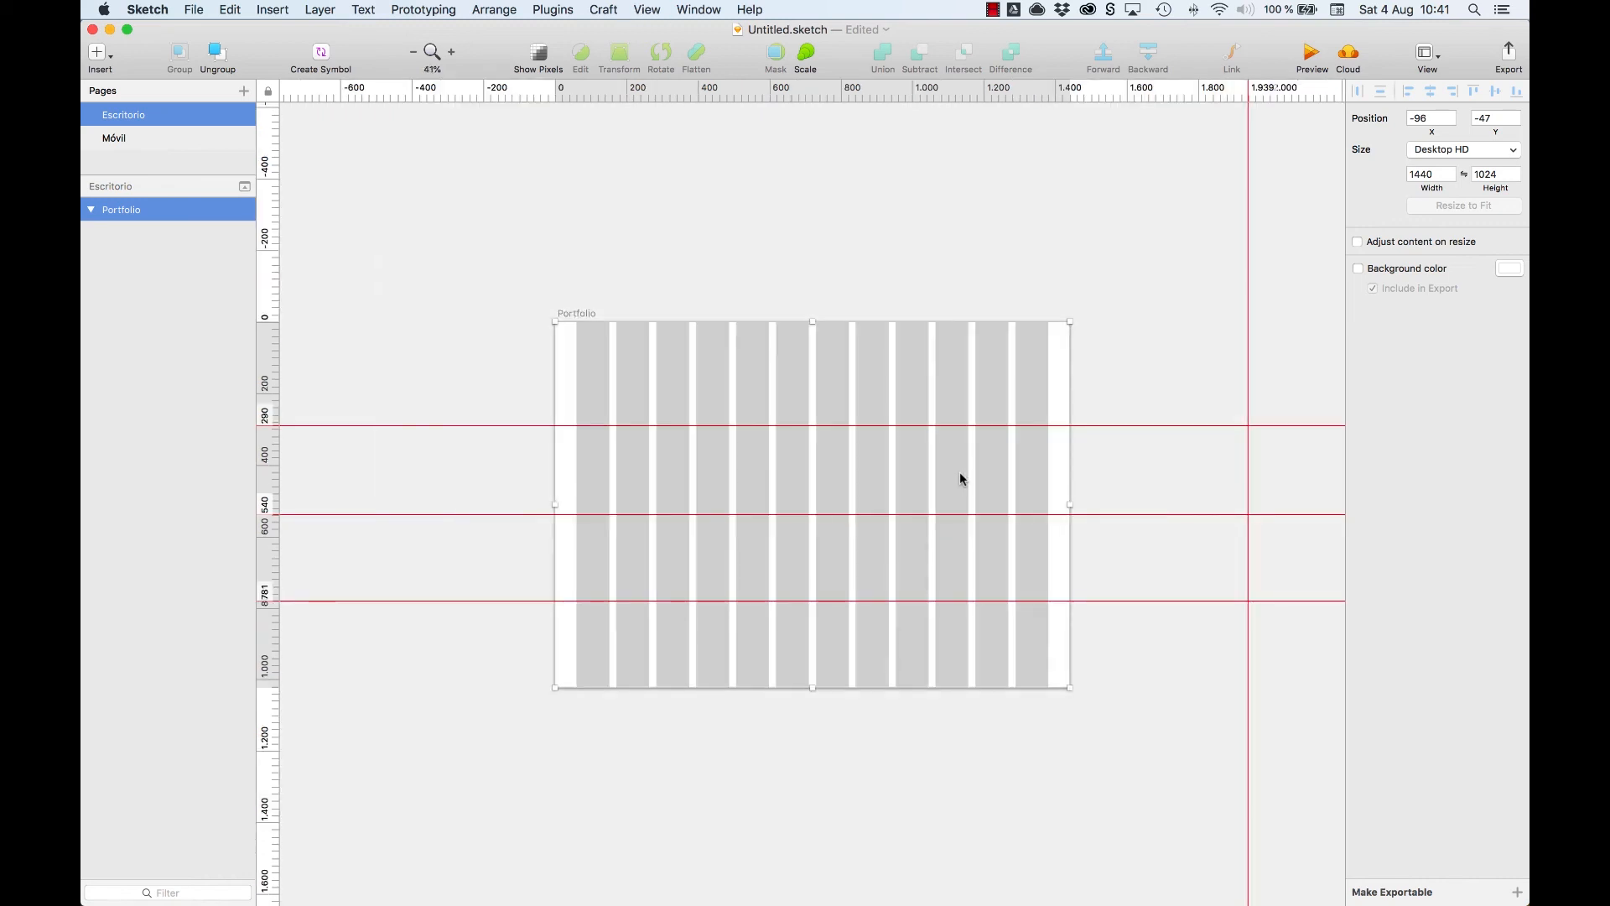